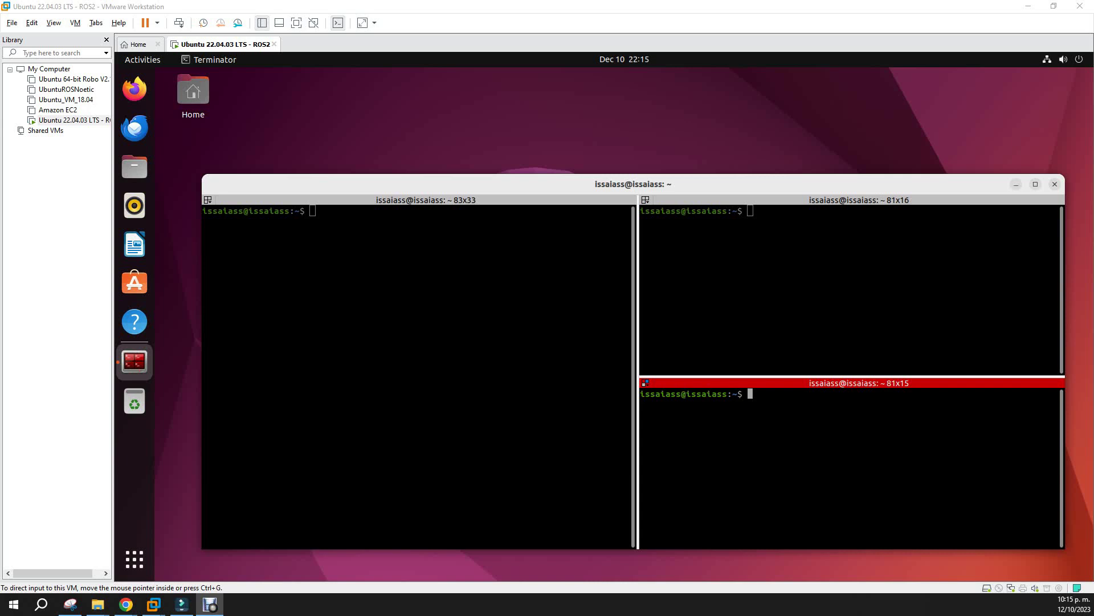
Step: Focus the VMware guest so keyboard input goes to the Ubuntu VM
{"action": "left_click", "coordinate": [479, 289]}
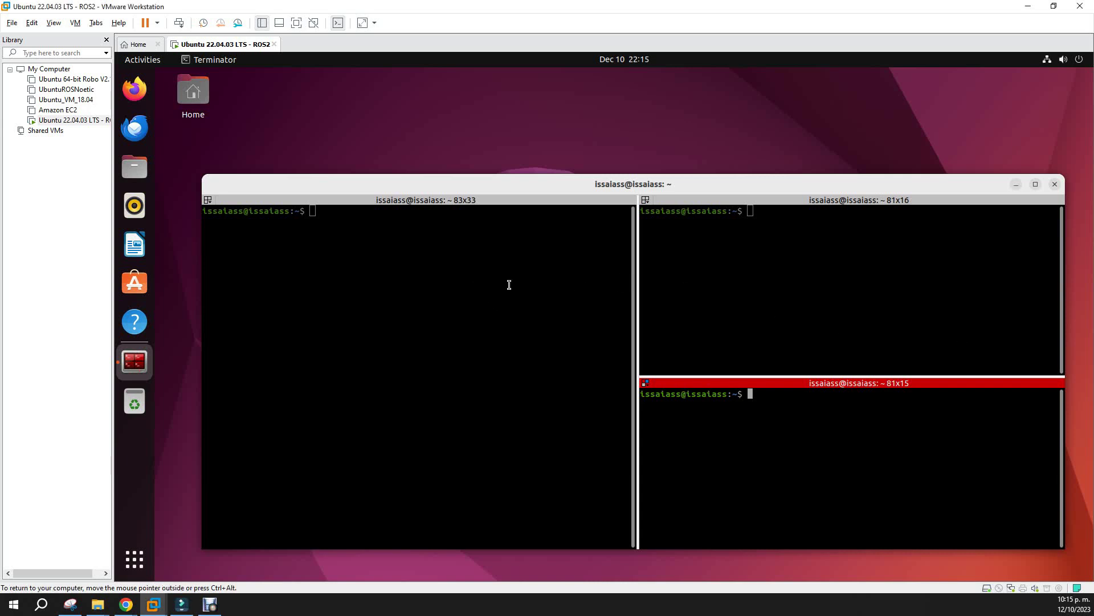
Step: Move Terminator up-left, focus the left pane, and abandon 'sudo apt update'
{"action": "left_click_drag", "start_coordinate": [470, 183], "coordinate": [458, 157]}
{"action": "left_click", "coordinate": [401, 233]}
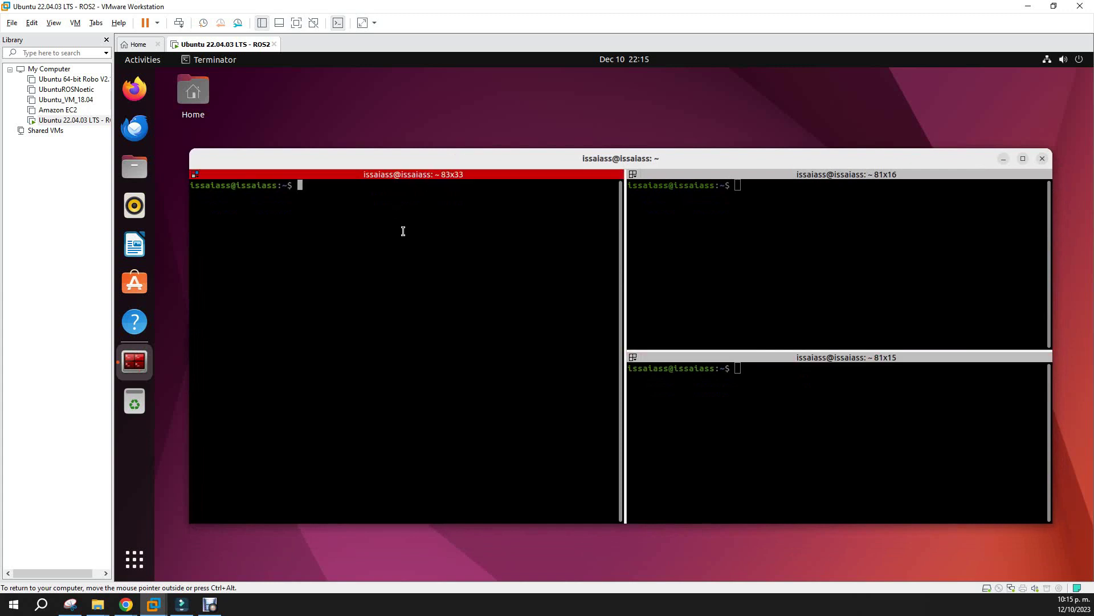
{"action": "type", "text": "sudo apt update"}
{"action": "key", "text": "ctrl+c"}
Step: Abandon the turtlesim install command and run 'ros2 pkg executables turtlesim'
{"action": "type", "text": "sudo apt"}
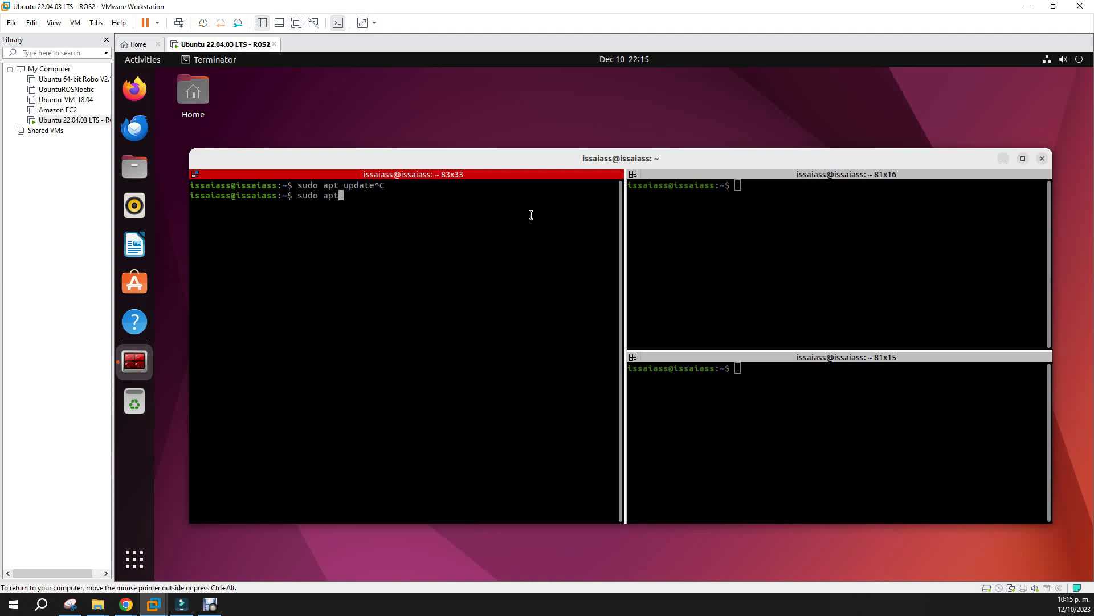
{"action": "type", "text": " install ros-humble-turtlesim"}
{"action": "key", "text": "ctrl+c"}
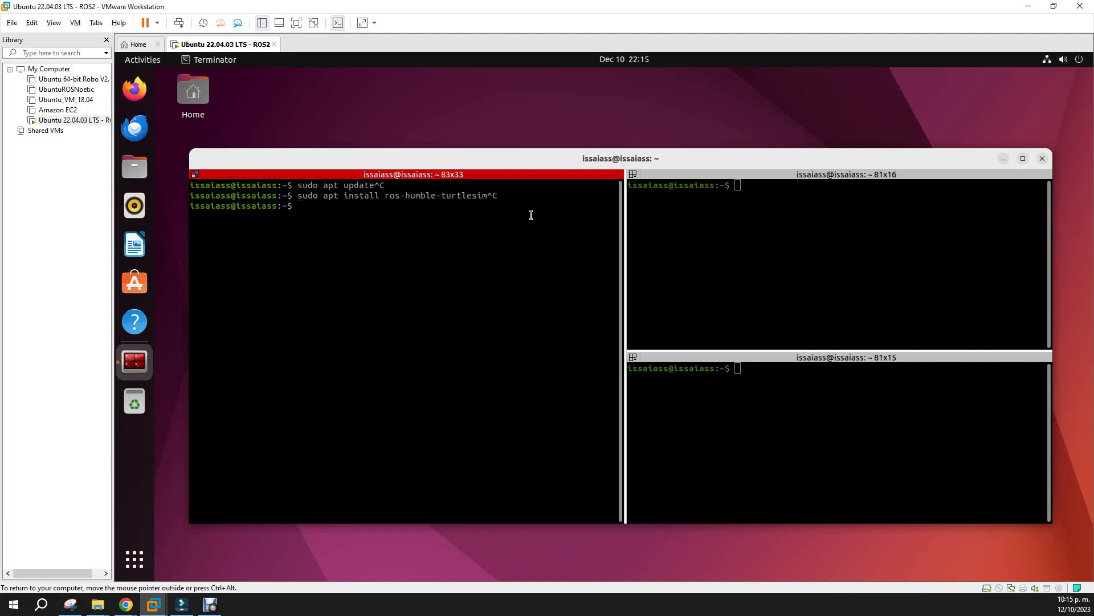
{"action": "type", "text": "ros2 pkg executables tur"}
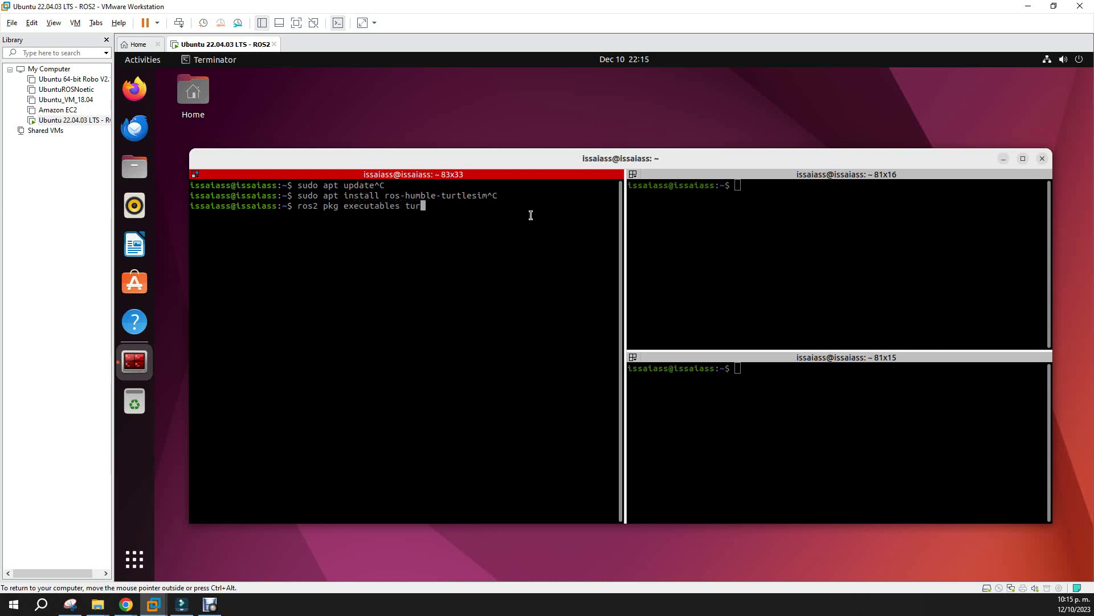
{"action": "type", "text": "tlesim"}
{"action": "key", "text": "Return"}
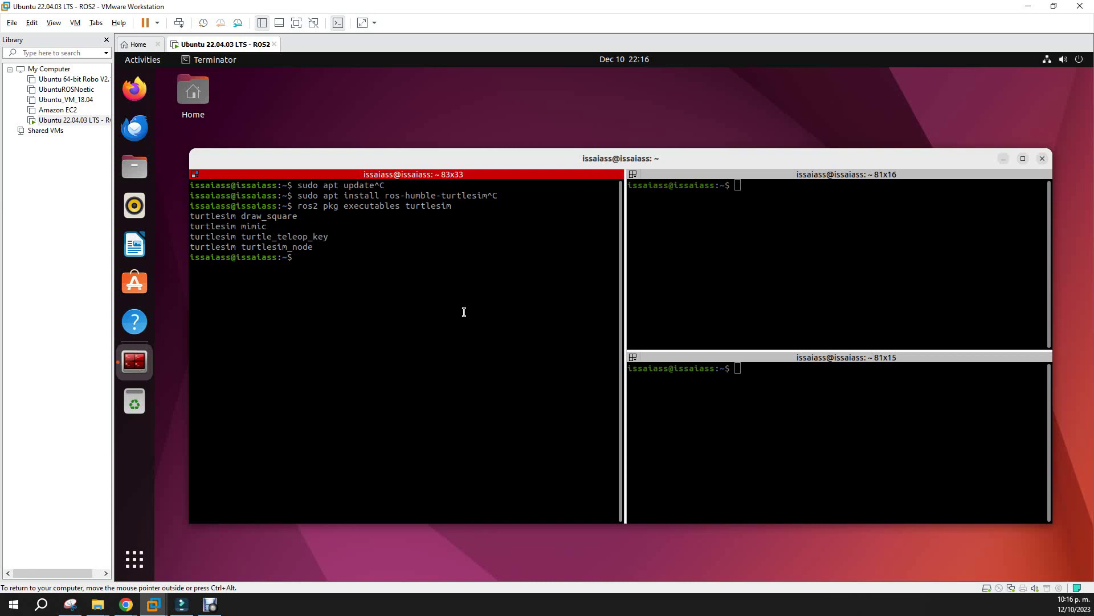
Step: Launch the node with 'ros2 run turtlesim turtlesim_node', replacing the placeholder line
{"action": "type", "text": "ros2 run <package_name> <node_name>"}
{"action": "key", "text": "ctrl+c"}
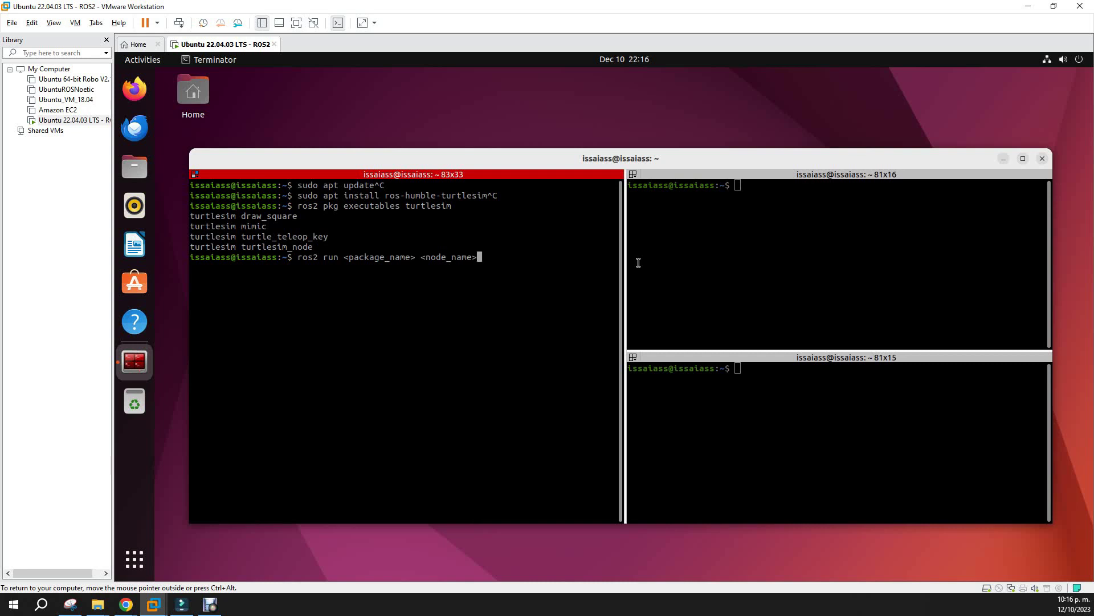
{"action": "type", "text": "ros2"}
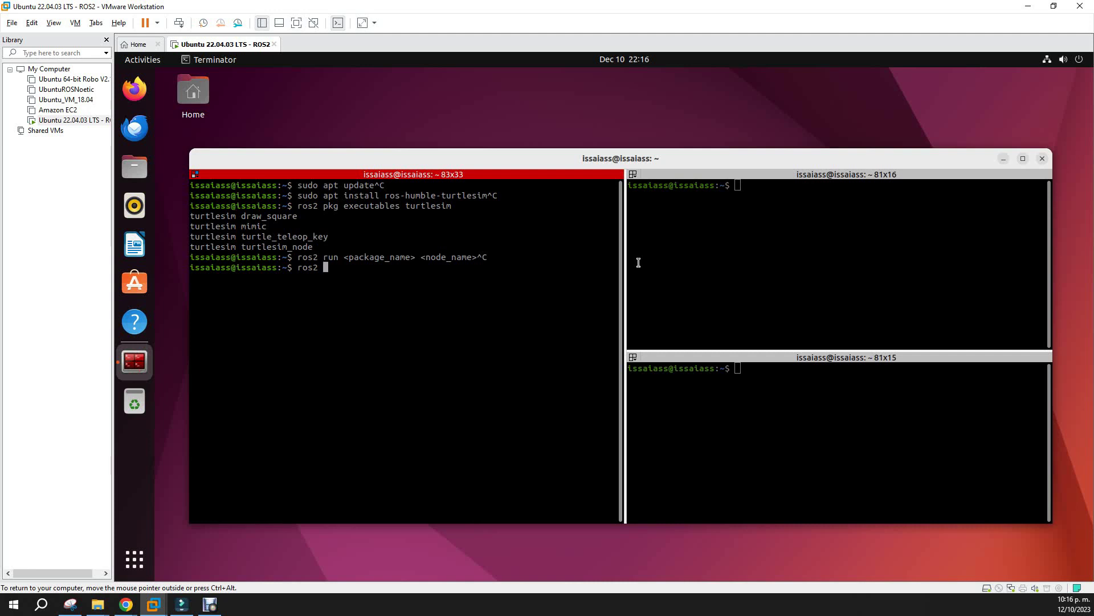
{"action": "type", "text": "run turtlesim turtlesim_node"}
{"action": "key", "text": "Return"}
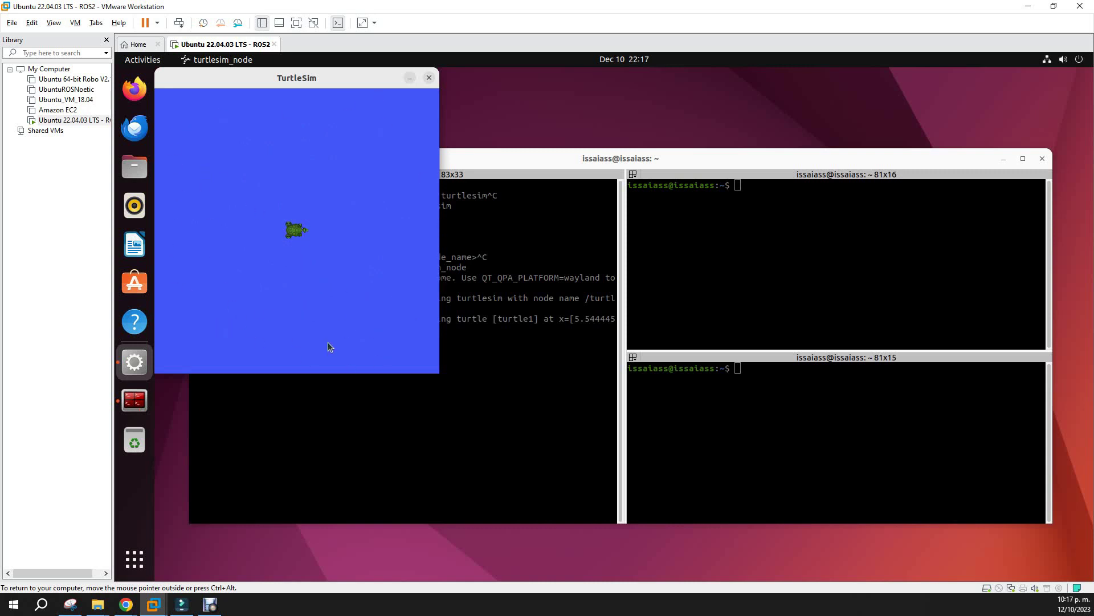
Step: Stop the turtlesim node and relaunch it from command history
{"action": "left_click", "coordinate": [577, 278]}
{"action": "key", "text": "ctrl+c"}
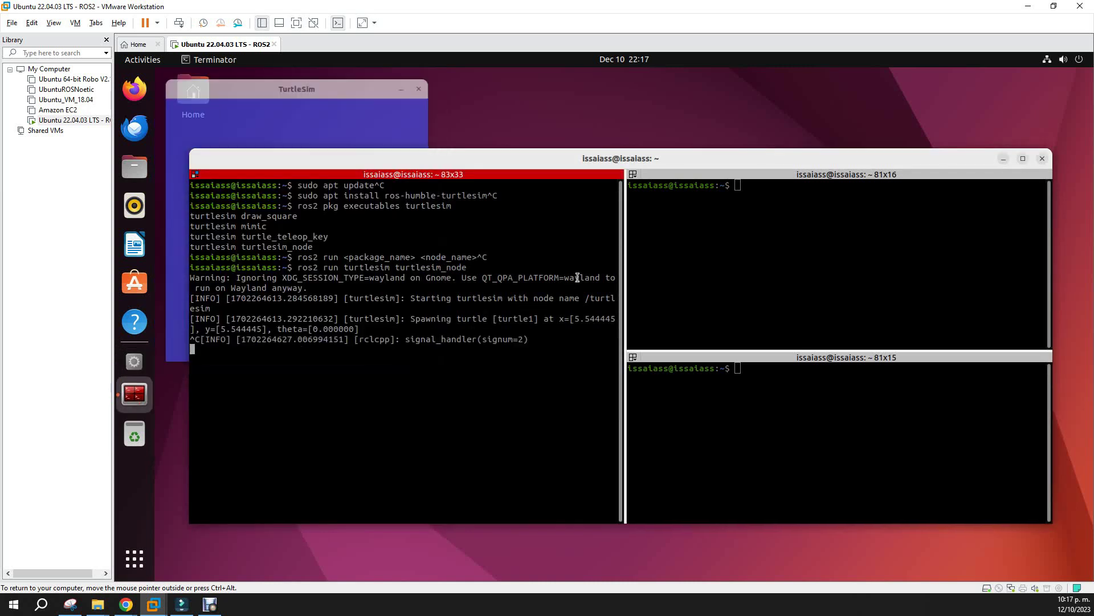
{"action": "key", "text": "Up"}
{"action": "key", "text": "Return"}
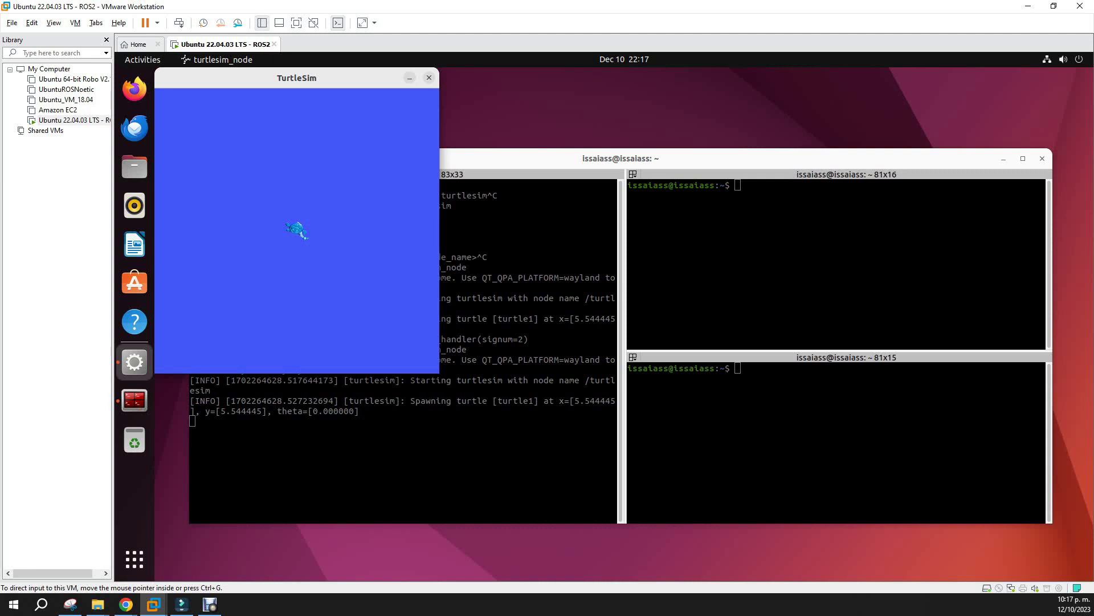
Step: Enter 'ros2 run turtlesim turtle_teleop_key' in the top-right pane using Tab completion
{"action": "left_click", "coordinate": [941, 297]}
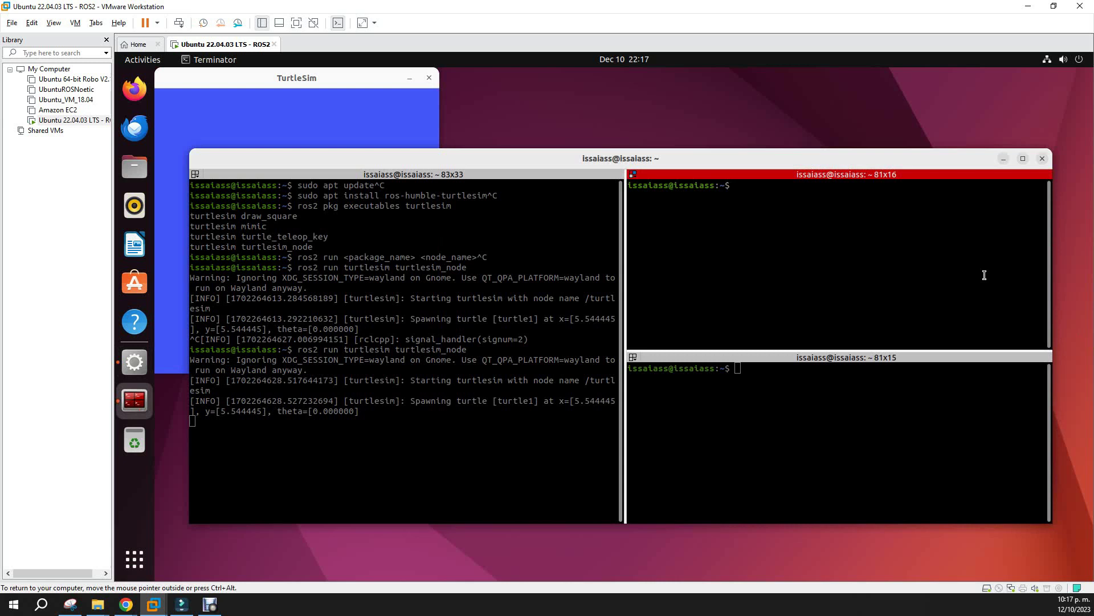
{"action": "type", "text": "ros 2 run"}
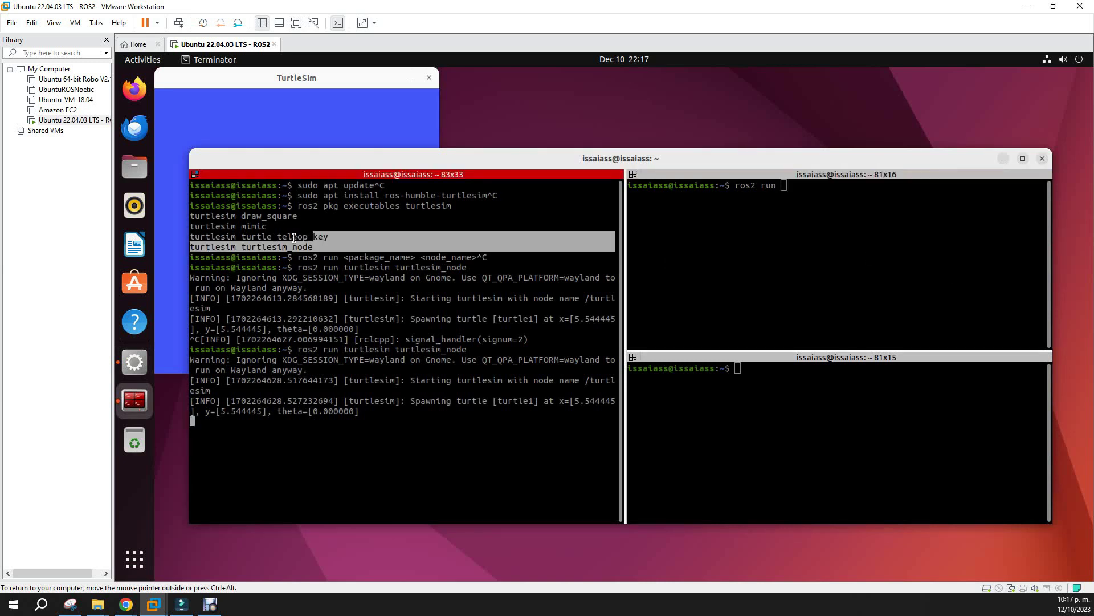
{"action": "left_click_drag", "start_coordinate": [294, 237], "coordinate": [354, 237]}
{"action": "left_click", "coordinate": [188, 238]}
{"action": "left_click", "coordinate": [843, 206]}
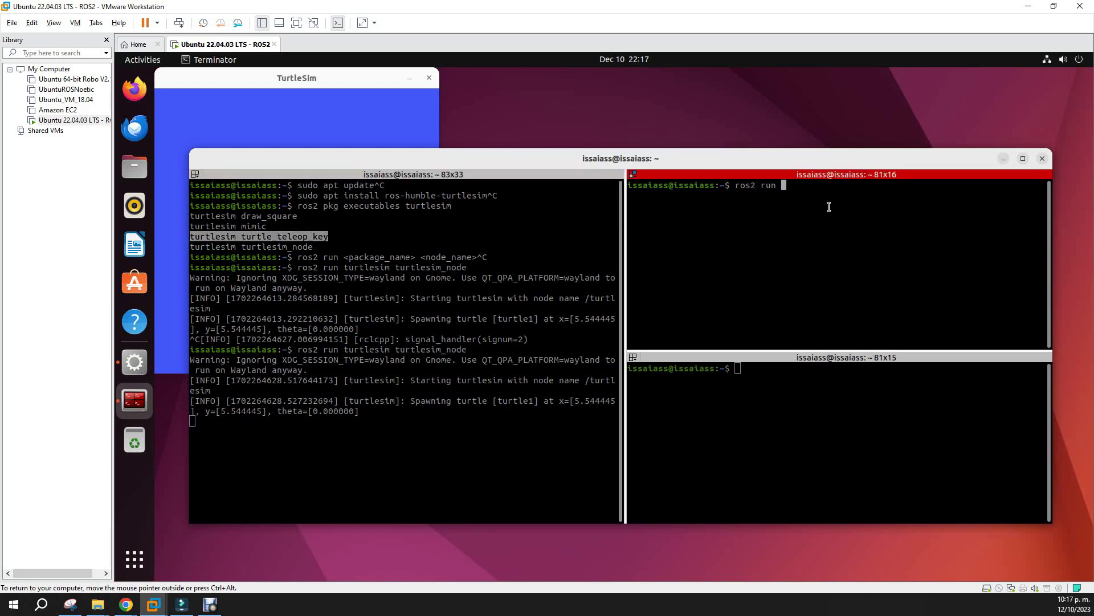
{"action": "type", "text": "ros2 run turtlesim turtle_tele"}
{"action": "key", "text": "Tab"}
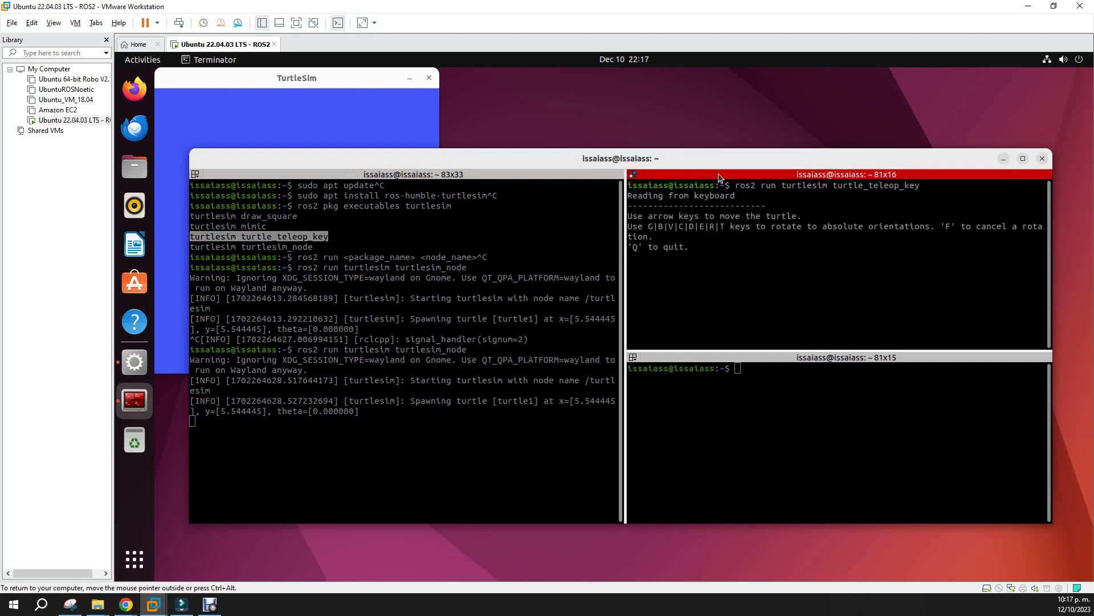
Step: Move and narrow the Terminator window and zoom out so TurtleSim stays visible
{"action": "mouse_move", "coordinate": [699, 154]}
{"action": "left_mouse_down"}
{"action": "mouse_move", "coordinate": [783, 200]}
{"action": "mouse_move", "coordinate": [724, 253]}
{"action": "mouse_move", "coordinate": [701, 172]}
{"action": "left_mouse_up"}
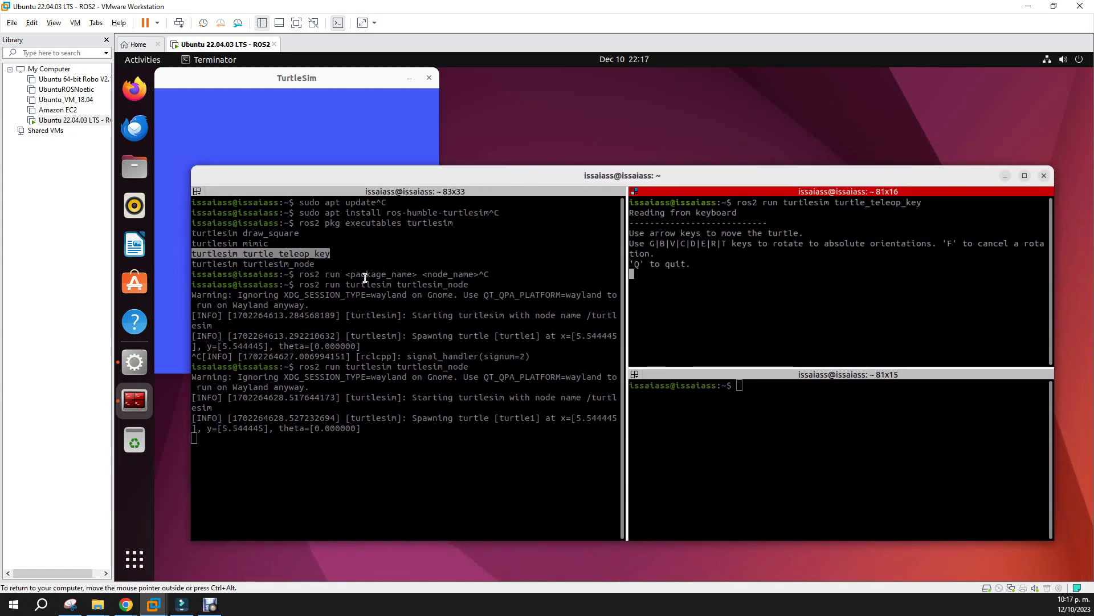
{"action": "left_click_drag", "start_coordinate": [191, 305], "coordinate": [445, 318]}
{"action": "scroll", "coordinate": [598, 325], "scroll_direction": "down", "scroll_amount": 1, "text": "ctrl"}
{"action": "scroll", "coordinate": [881, 279], "scroll_direction": "down", "scroll_amount": 1, "text": "ctrl"}
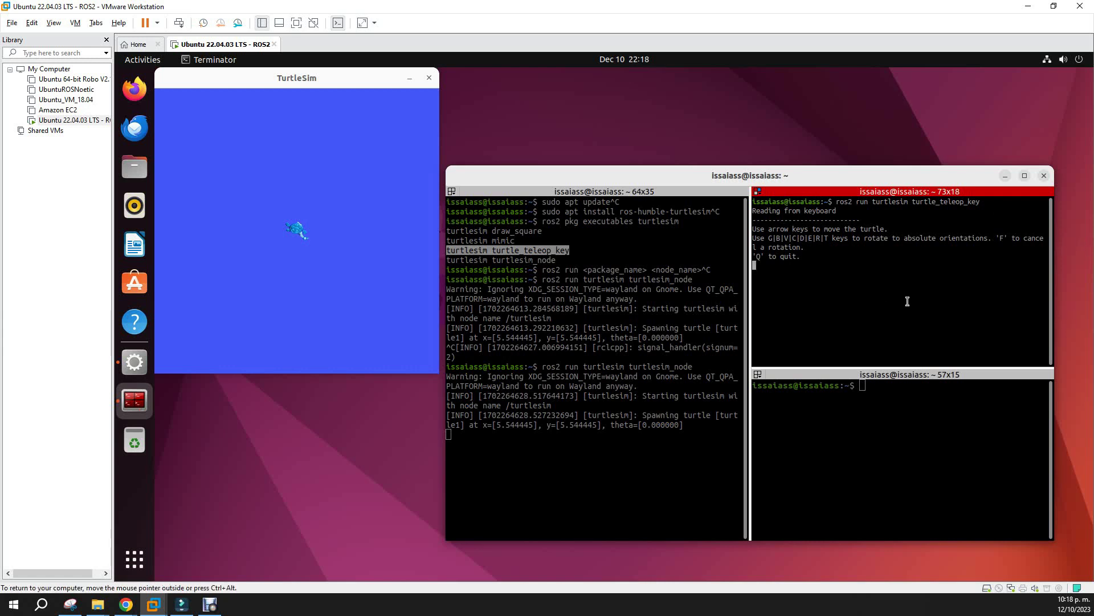
Step: Run 'ros2 node list' in the bottom-right pane, showing /teleop_turtle and /turtlesim
{"action": "left_click", "coordinate": [861, 427]}
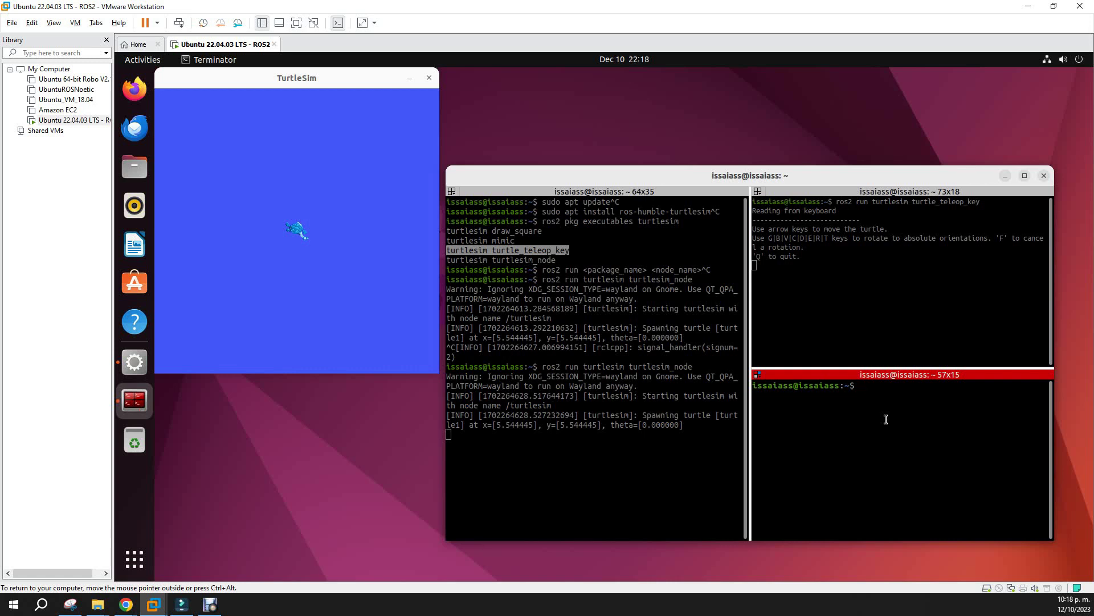
{"action": "type", "text": "ros2 node list"}
{"action": "key", "text": "Return"}
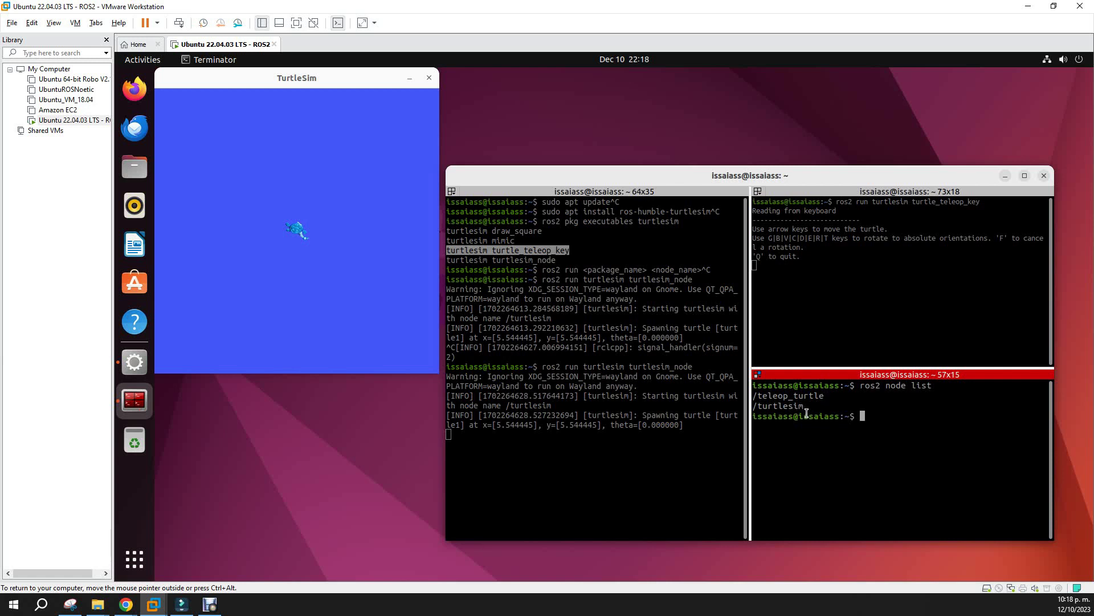
Step: Stop teleop and rerun 'ros2 node list', now showing only /turtlesim
{"action": "left_click", "coordinate": [851, 333]}
{"action": "key", "text": "ctrl+c"}
{"action": "key", "text": "ctrl+c"}
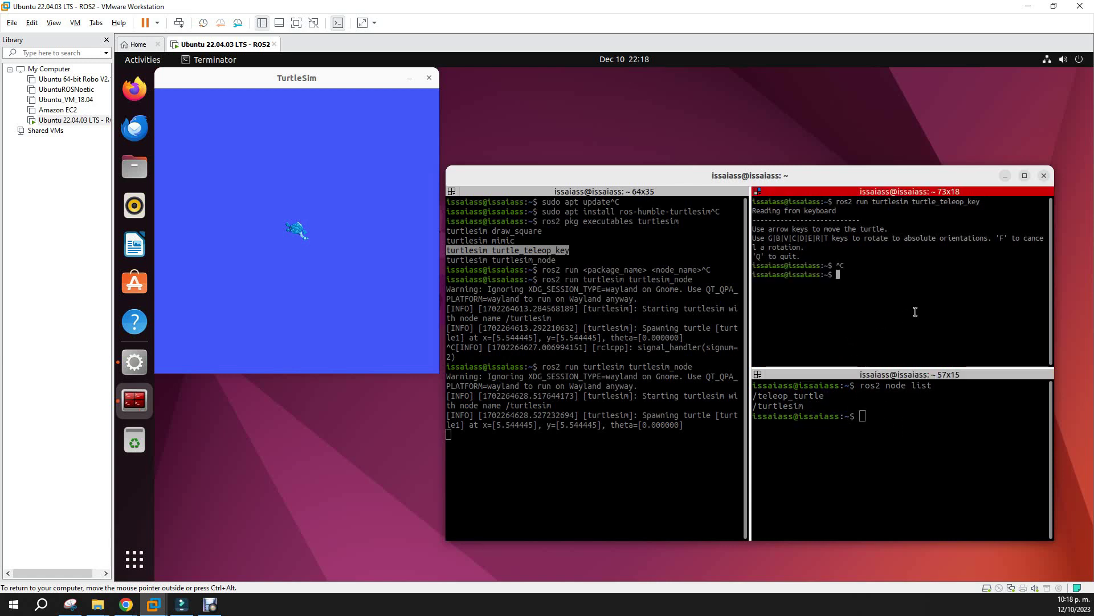
{"action": "key", "text": "Up"}
{"action": "left_click", "coordinate": [928, 413]}
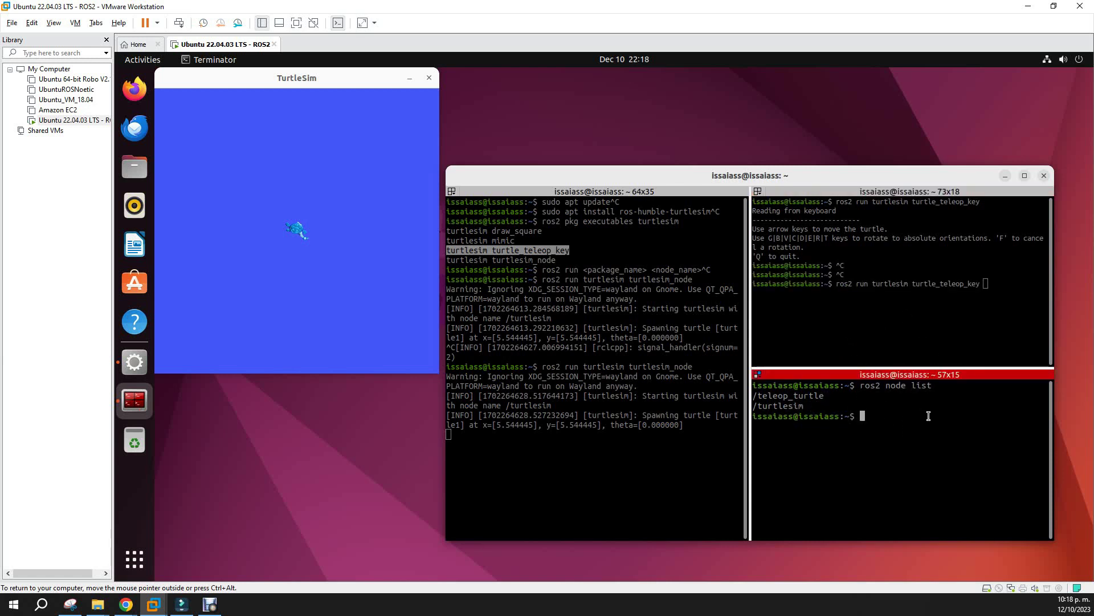
{"action": "key", "text": "Up"}
{"action": "key", "text": "Return"}
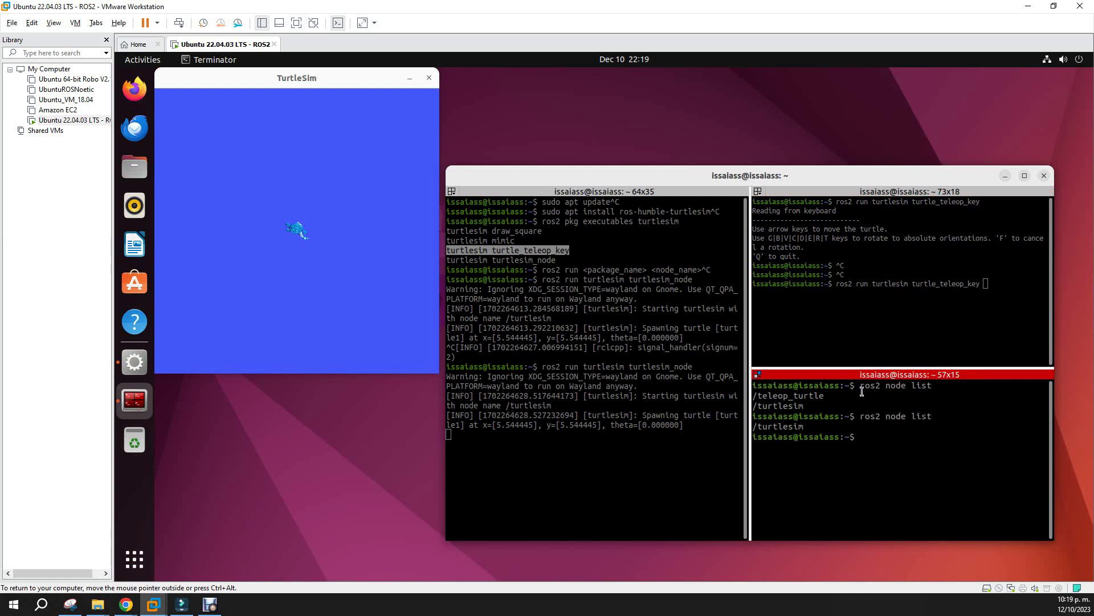
Step: Restart turtle_teleop_key in the top-right pane
{"action": "left_click", "coordinate": [931, 295]}
{"action": "key", "text": "Return"}
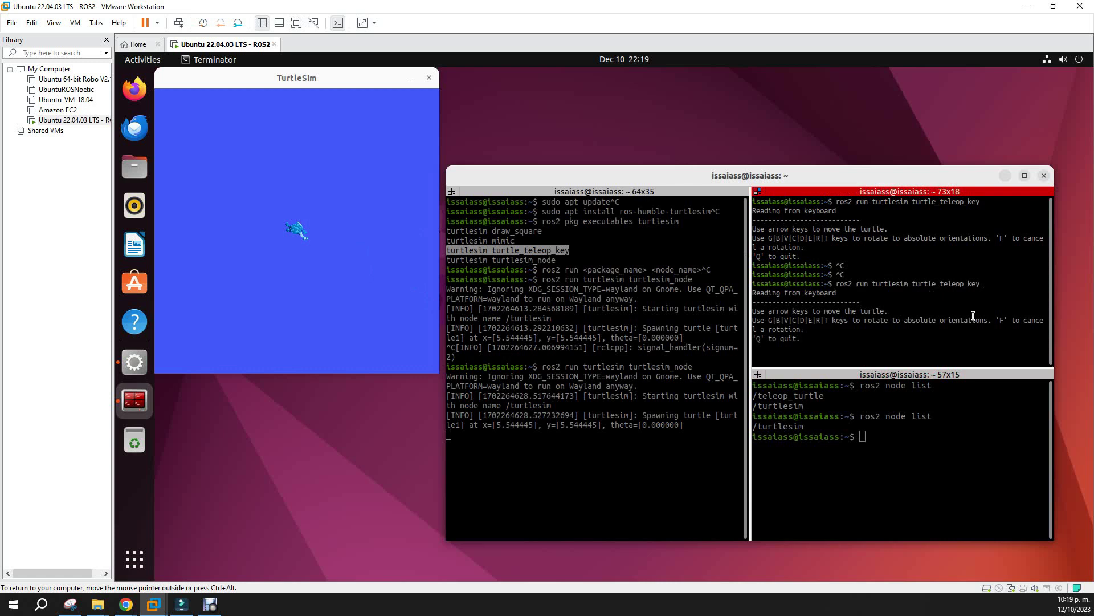
{"action": "key", "text": "ctrl+alt"}
{"action": "left_click", "coordinate": [875, 439]}
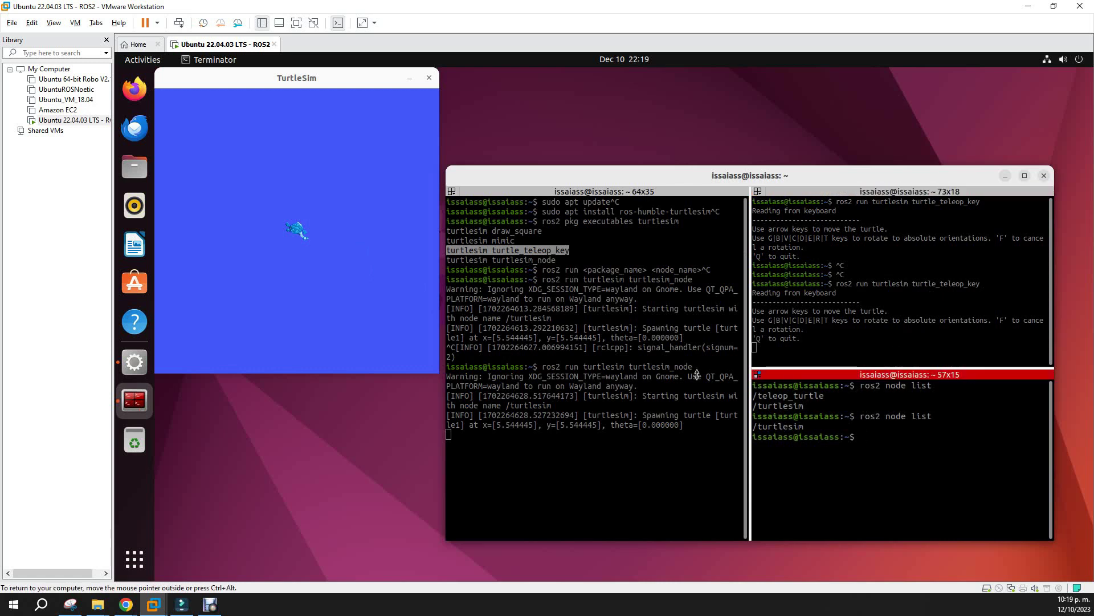
Step: Run 'ros2 topic list' and then 'ros2 service list' in the lower-right pane
{"action": "type", "text": "ros2 topic list"}
{"action": "key", "text": "Return"}
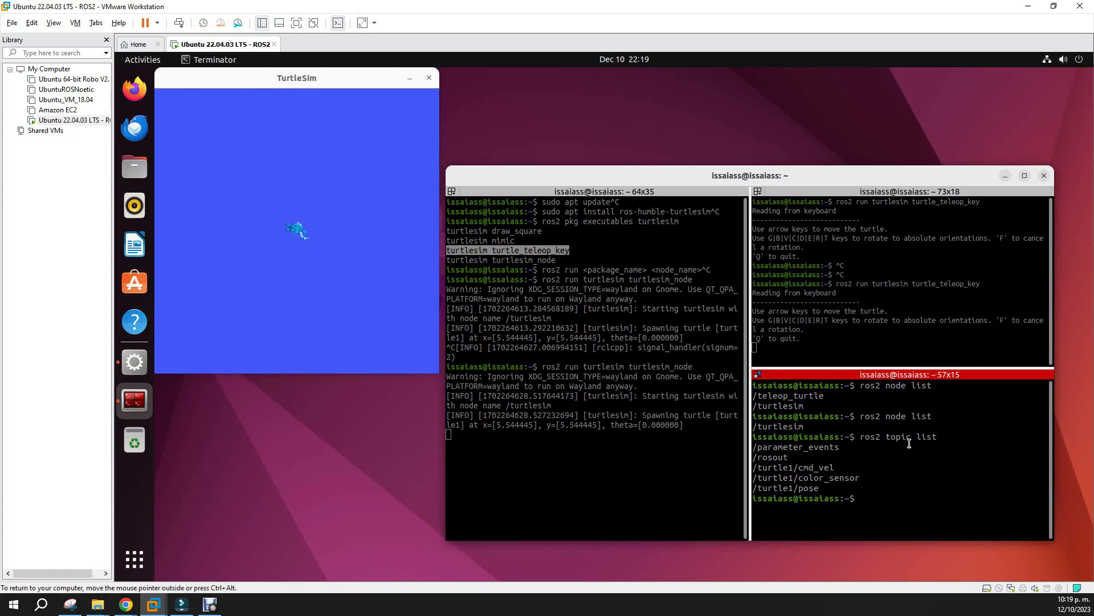
{"action": "type", "text": "ros2 service list"}
{"action": "key", "text": "Return"}
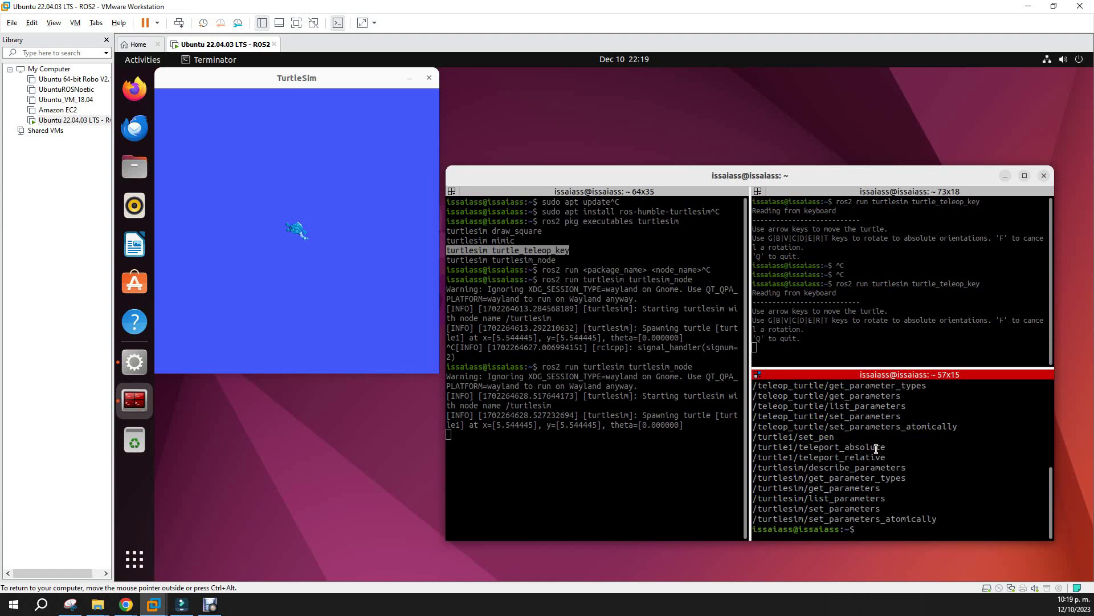
Step: Scroll the service output and highlight the /turtlesim parameter and /turtle1 service lines
{"action": "scroll", "coordinate": [838, 491], "scroll_direction": "up", "scroll_amount": 3}
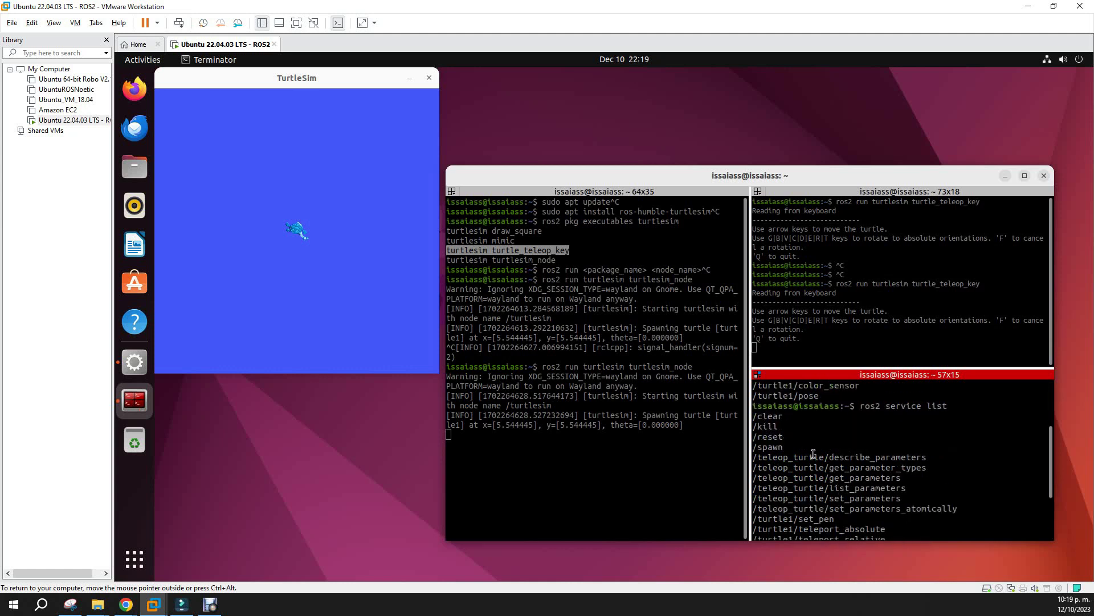
{"action": "scroll", "coordinate": [809, 456], "scroll_direction": "down", "scroll_amount": 2}
{"action": "scroll", "coordinate": [789, 445], "scroll_direction": "up", "scroll_amount": 2}
{"action": "scroll", "coordinate": [792, 439], "scroll_direction": "down", "scroll_amount": 3}
{"action": "scroll", "coordinate": [804, 432], "scroll_direction": "up", "scroll_amount": 1}
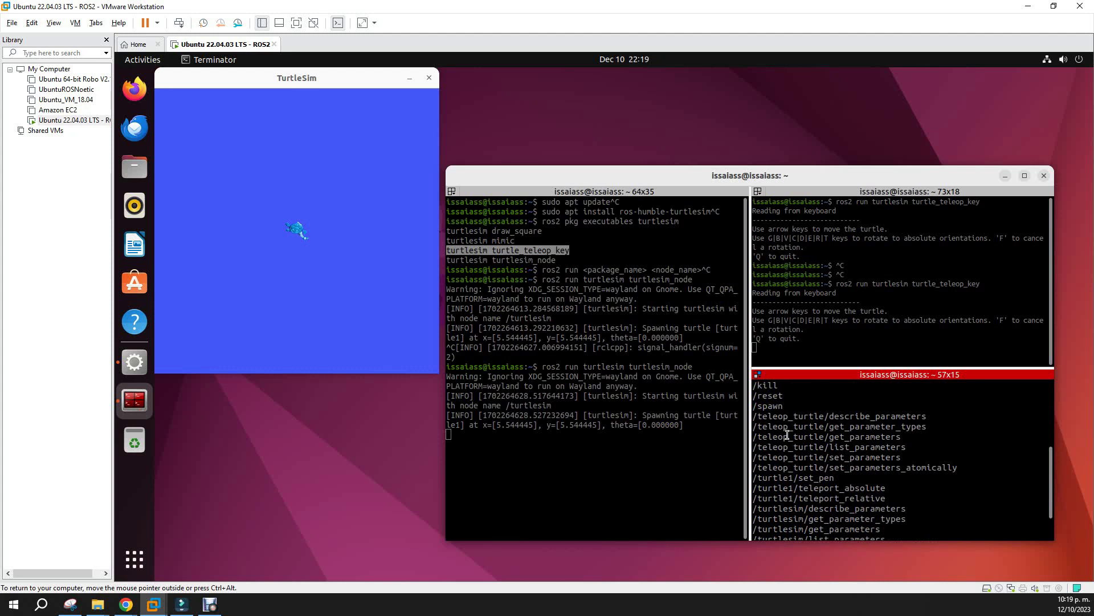
{"action": "scroll", "coordinate": [779, 438], "scroll_direction": "down", "scroll_amount": 1}
{"action": "scroll", "coordinate": [782, 438], "scroll_direction": "down", "scroll_amount": 2}
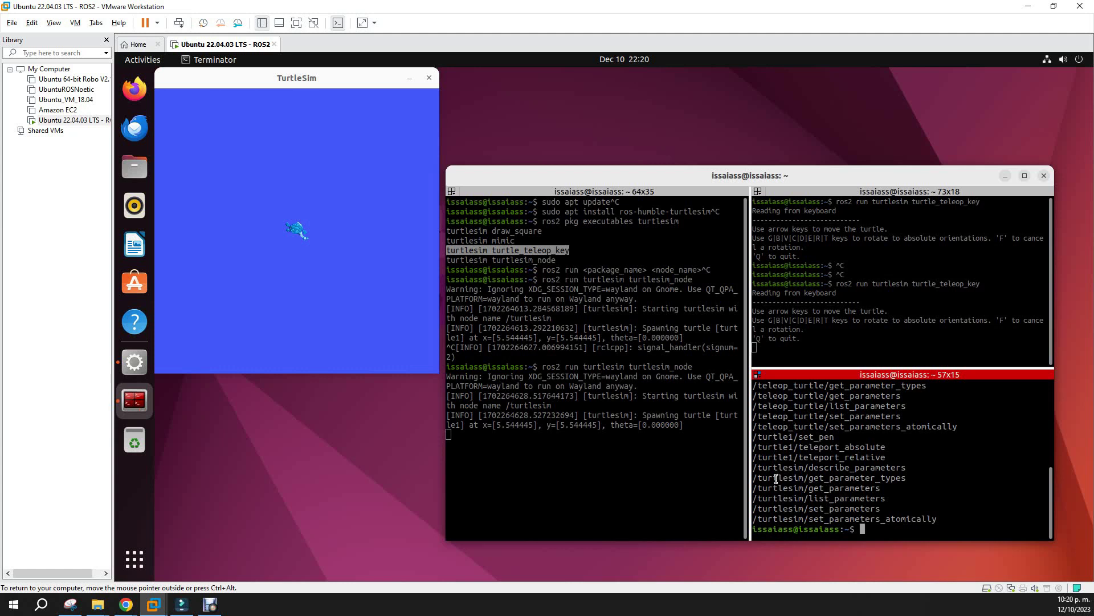
{"action": "left_click_drag", "start_coordinate": [758, 467], "coordinate": [907, 520]}
{"action": "mouse_move", "coordinate": [762, 437]}
{"action": "left_mouse_down"}
{"action": "mouse_move", "coordinate": [892, 454]}
{"action": "mouse_move", "coordinate": [758, 453]}
{"action": "mouse_move", "coordinate": [751, 436]}
{"action": "left_mouse_up"}
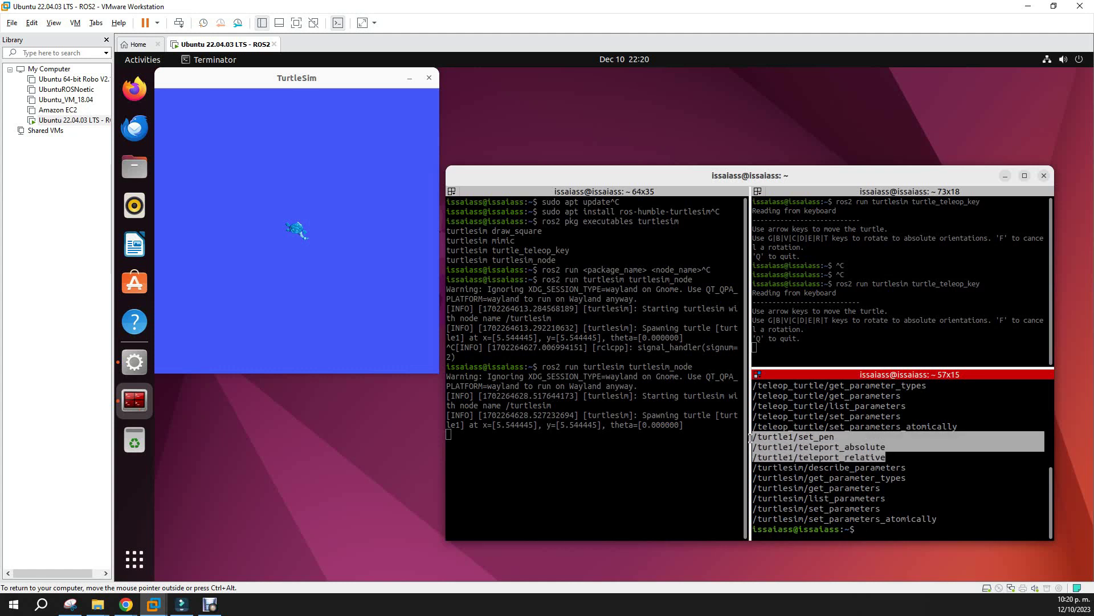
Step: Run 'ros2 action list' and highlight the /turtle1/rotate_absolute result
{"action": "left_click", "coordinate": [901, 459]}
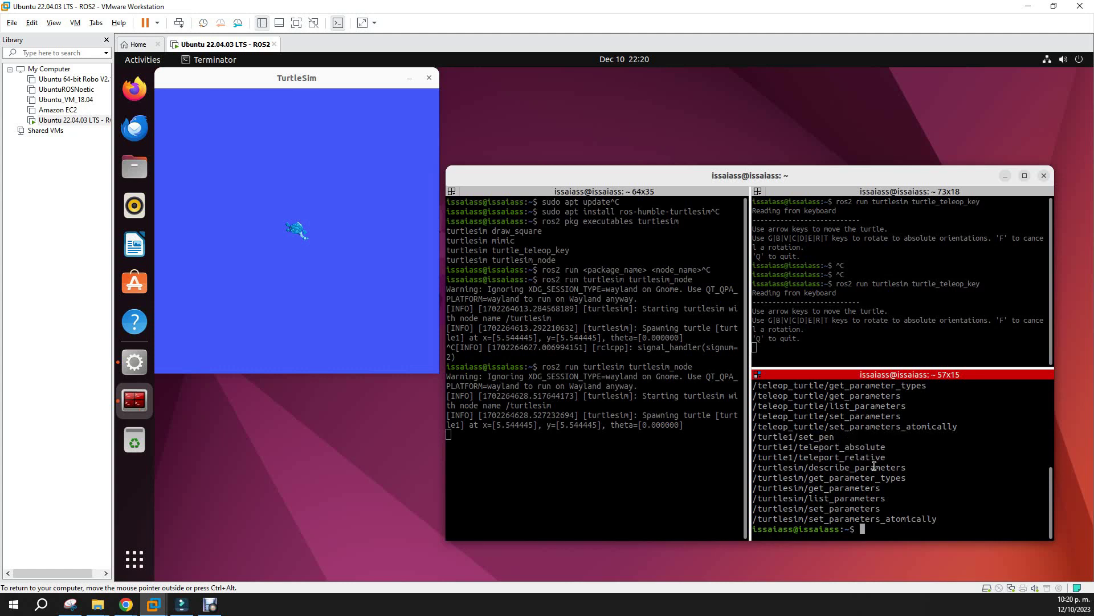
{"action": "type", "text": "ros2 action list"}
{"action": "key", "text": "Return"}
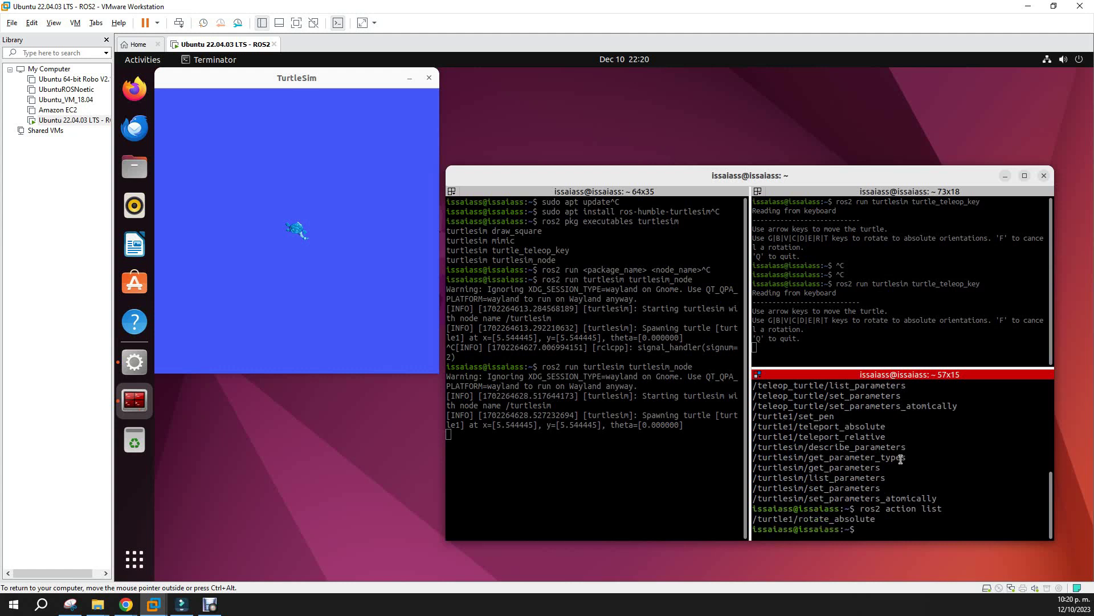
{"action": "left_click_drag", "start_coordinate": [877, 519], "coordinate": [754, 519]}
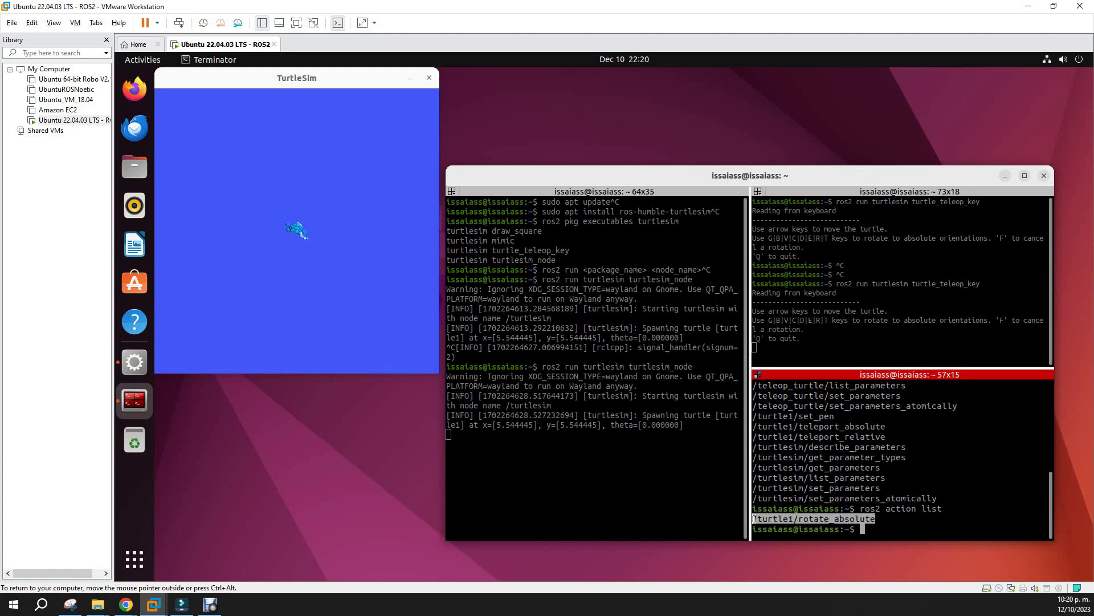
{"action": "left_click", "coordinate": [899, 521]}
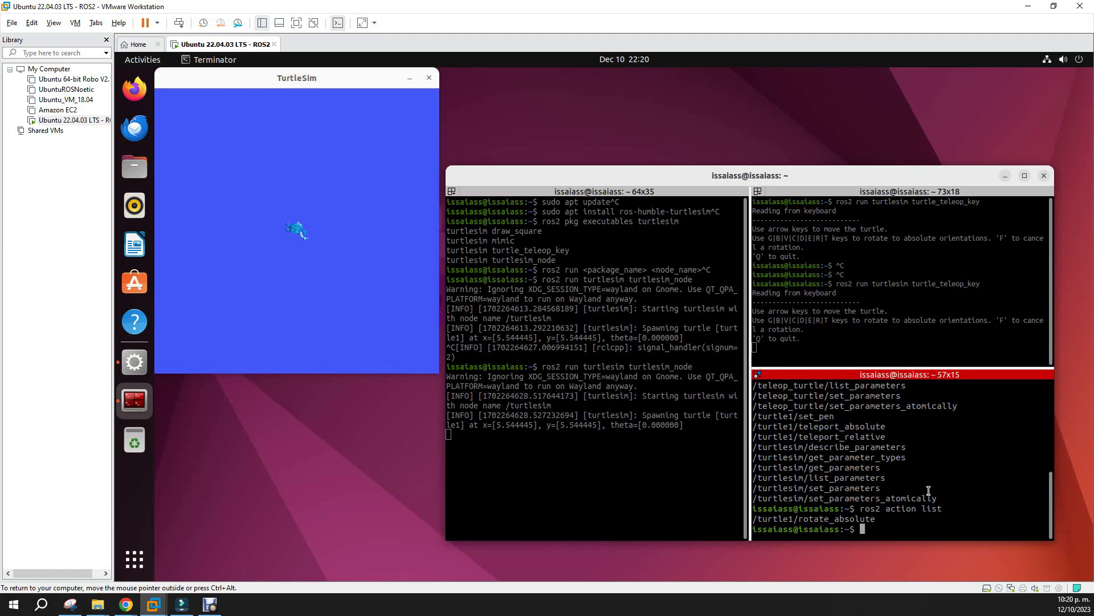
{"action": "type", "text": "sudo apt update"}
Step: Cancel the apt update and ros-humble-rqt install commands, then launch 'rqt'
{"action": "key", "text": "ctrl+c"}
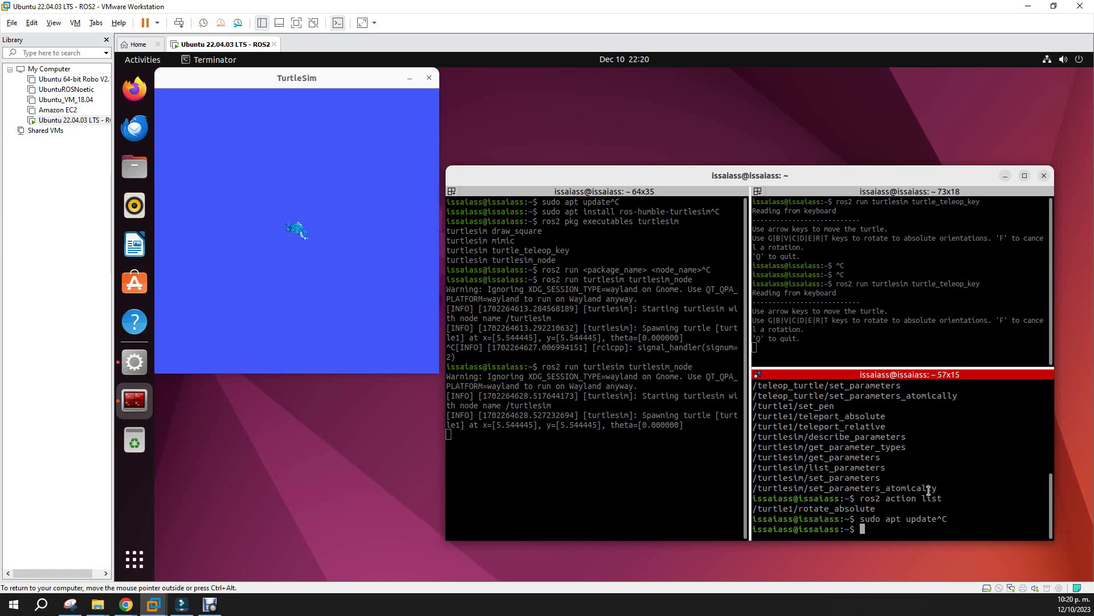
{"action": "type", "text": "sudo apt instal"}
{"action": "type", "text": "l "}
{"action": "type", "text": "~"}
{"action": "type", "text": "n"}
{"action": "type", "text": "ros-"}
{"action": "type", "text": "hu"}
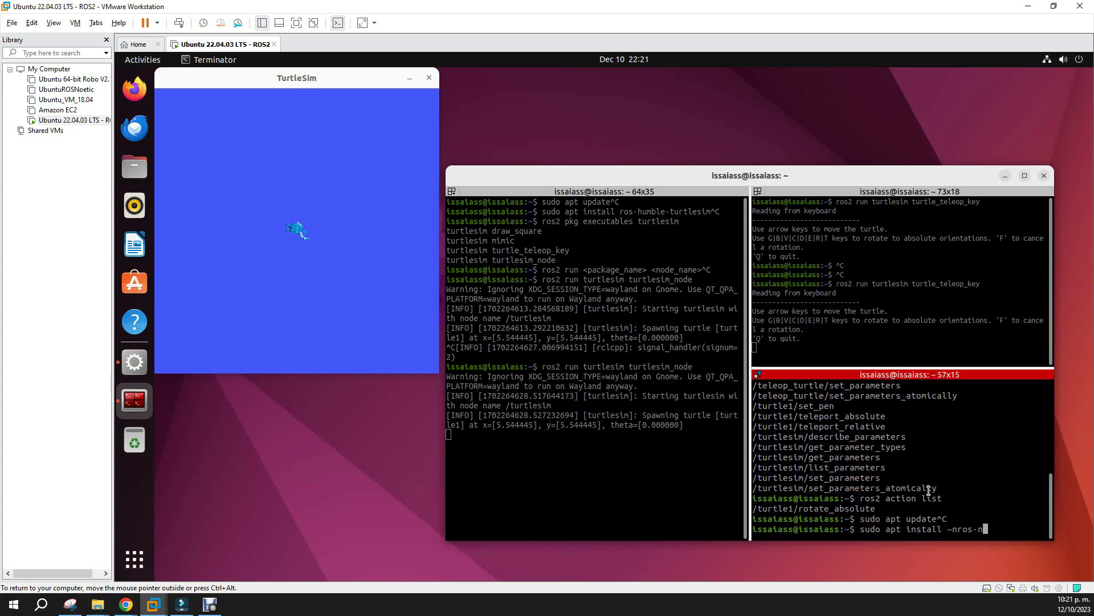
{"action": "type", "text": "mble-rqt*"}
{"action": "key", "text": "ctrl+c"}
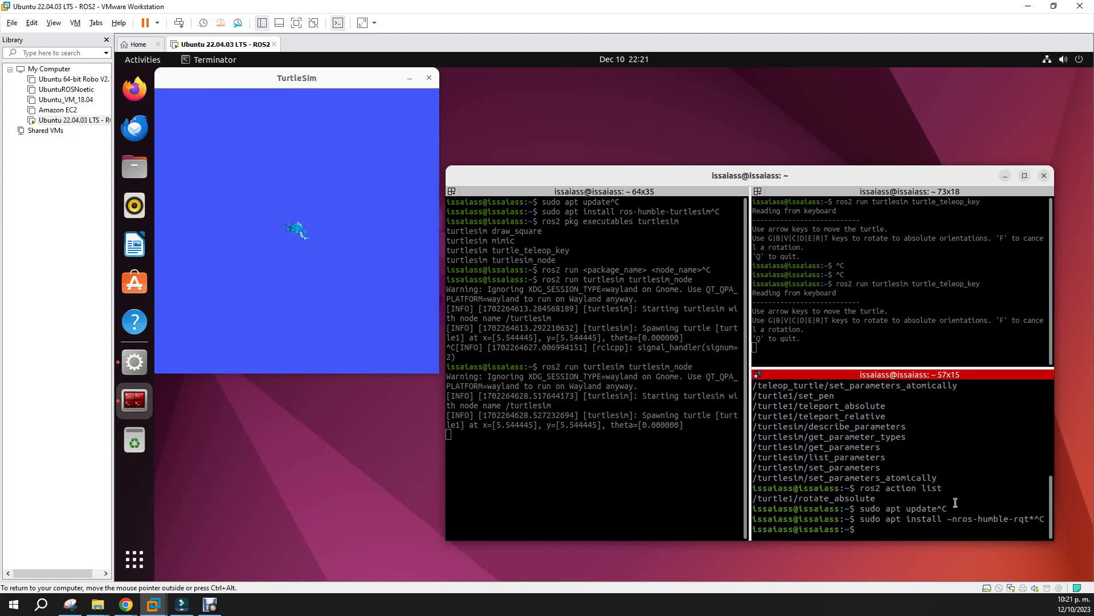
{"action": "type", "text": "rqt"}
{"action": "key", "text": "Return"}
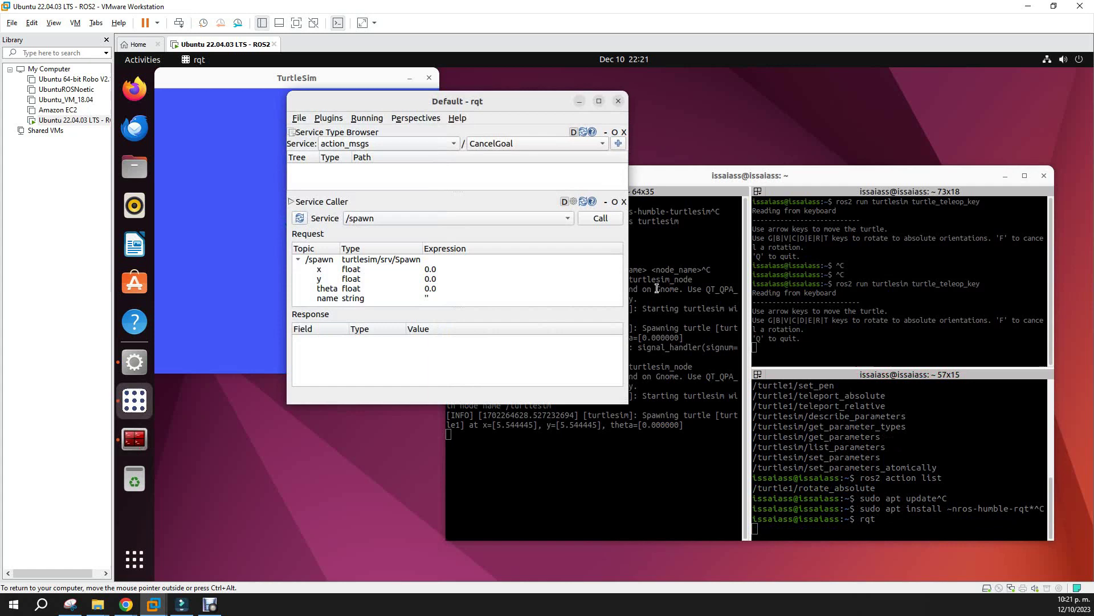
Step: Place the rqt window right of TurtleSim and refocus the teleop pane
{"action": "left_click_drag", "start_coordinate": [484, 105], "coordinate": [777, 127]}
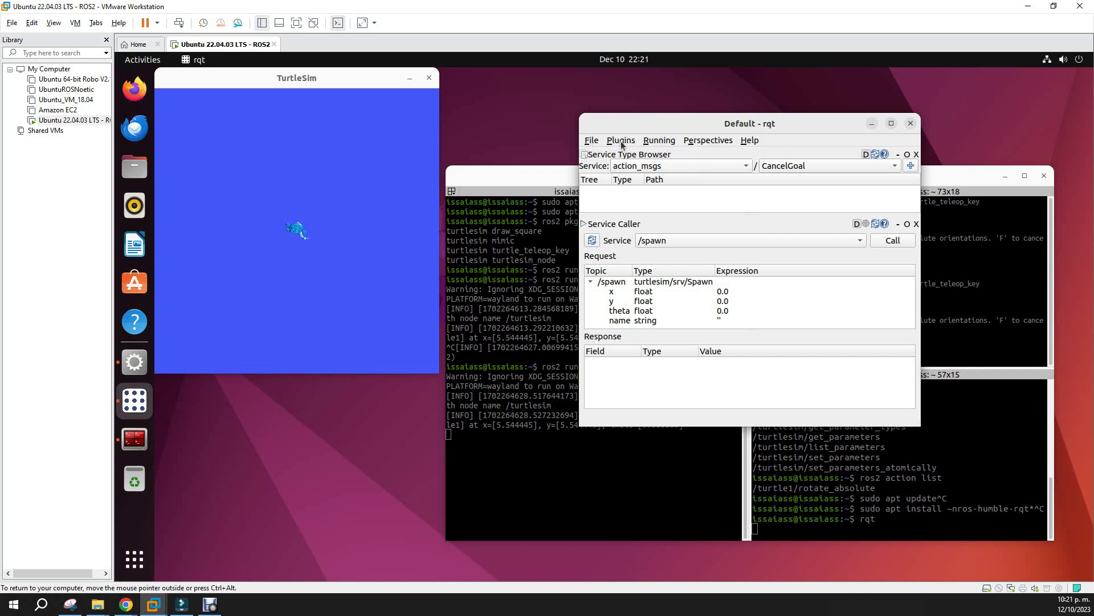
{"action": "left_click_drag", "start_coordinate": [687, 135], "coordinate": [630, 147]}
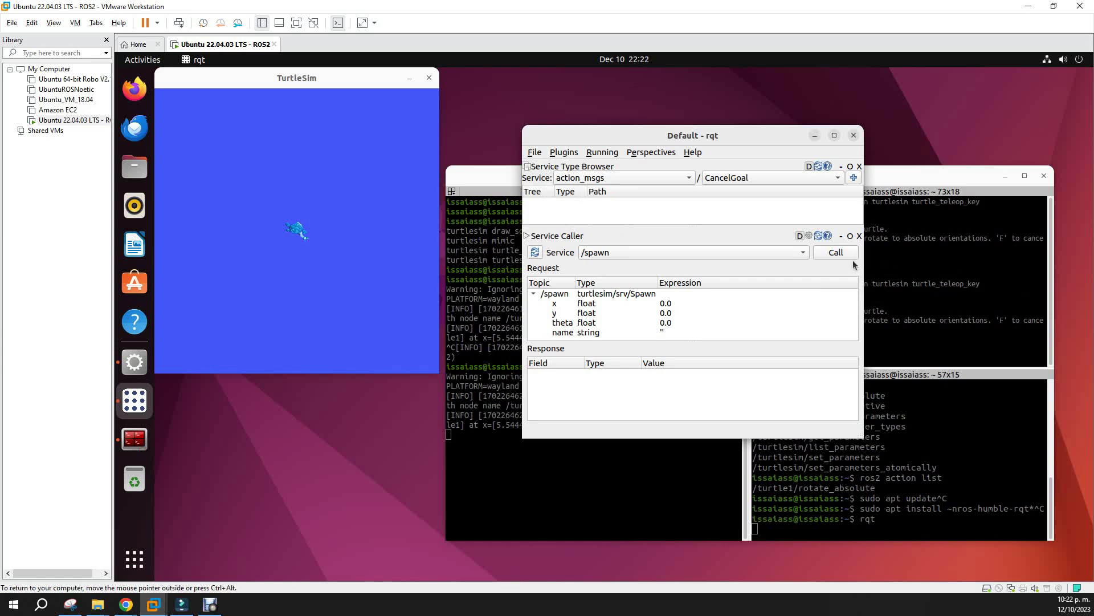
{"action": "left_click", "coordinate": [922, 272]}
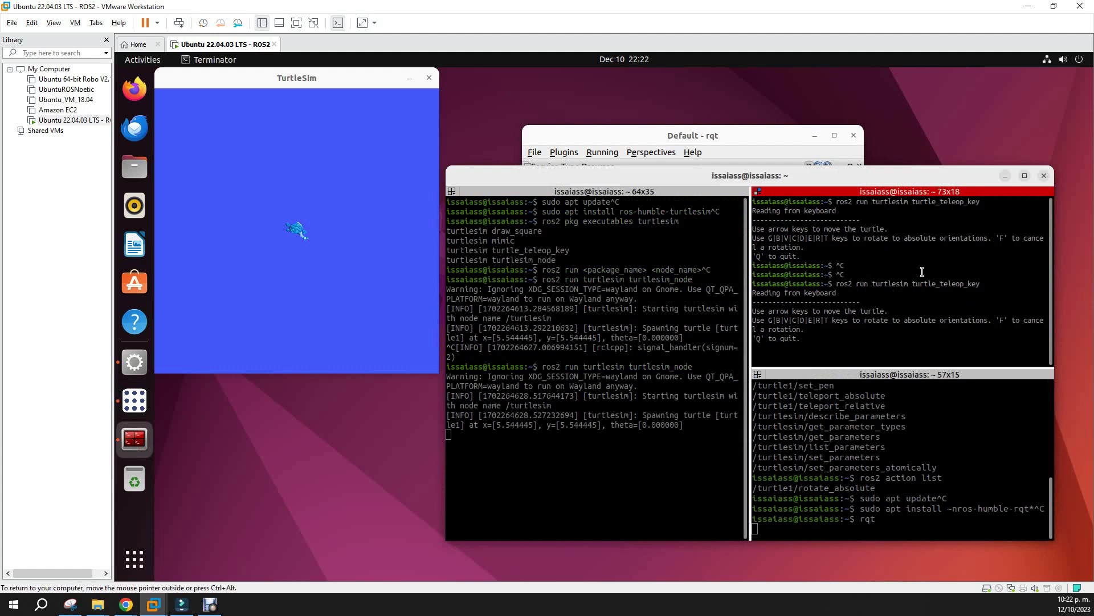
Step: Drive the turtle around a closed square loop with the arrow keys
{"action": "key", "text": "Left"}
{"action": "key", "text": "Up"}
{"action": "key", "text": "Left"}
{"action": "key", "text": "Up"}
{"action": "key", "text": "Left"}
{"action": "key", "text": "Up"}
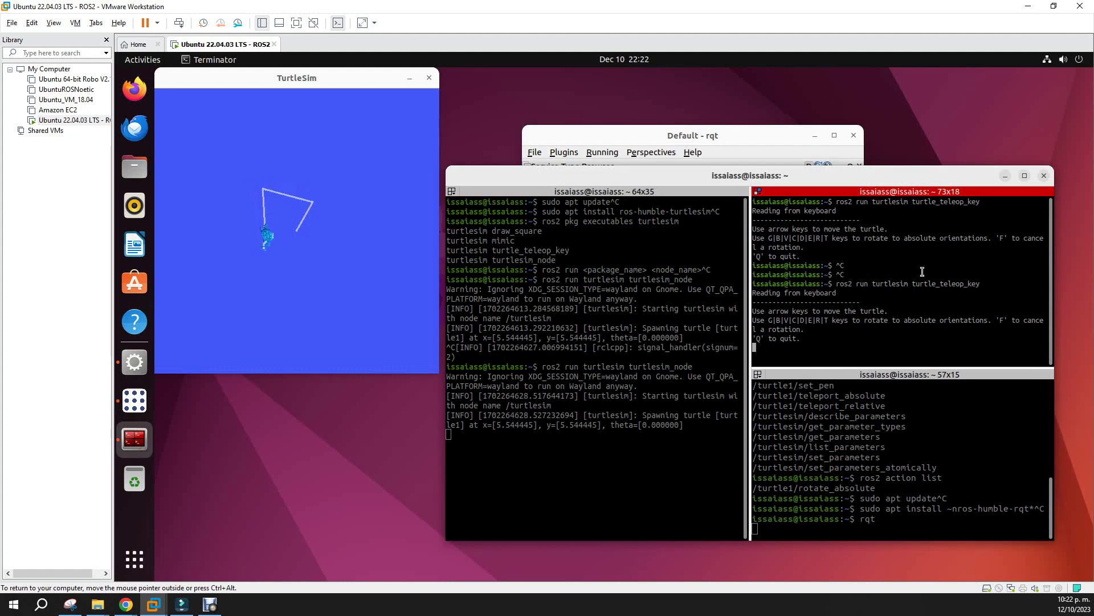
{"action": "key", "text": "Left"}
{"action": "key", "text": "Up"}
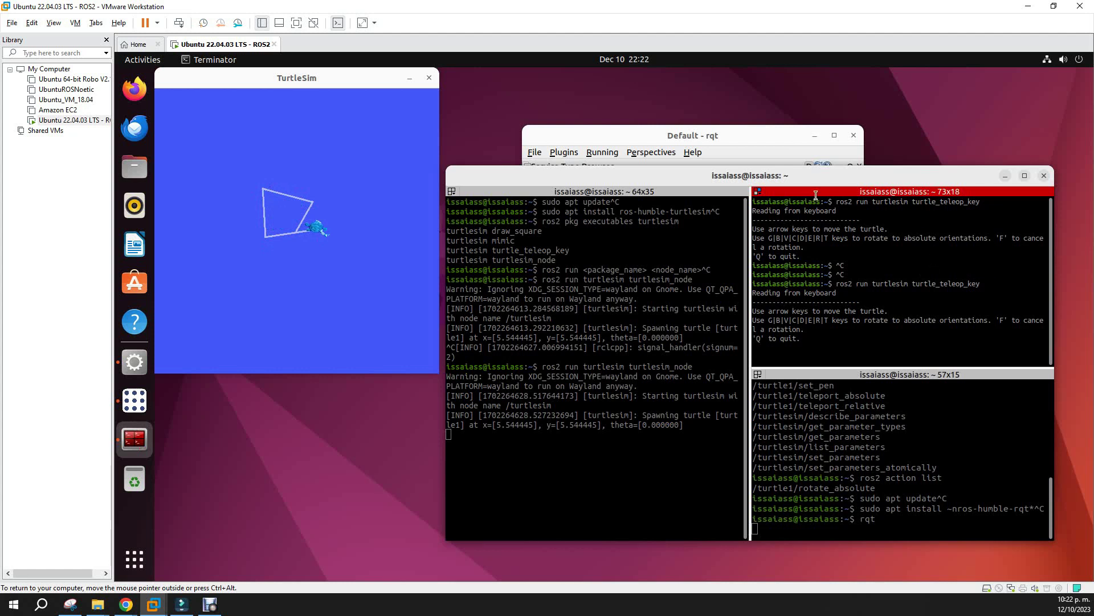
Step: Select the /clear service in rqt's Service Caller and call it
{"action": "left_click", "coordinate": [675, 140]}
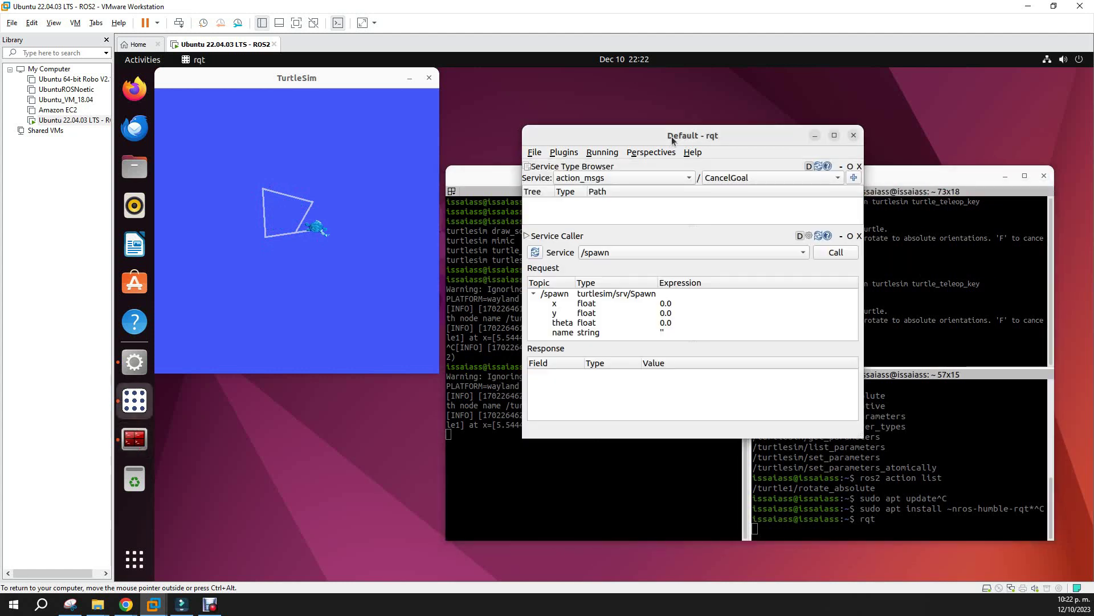
{"action": "left_click", "coordinate": [690, 179]}
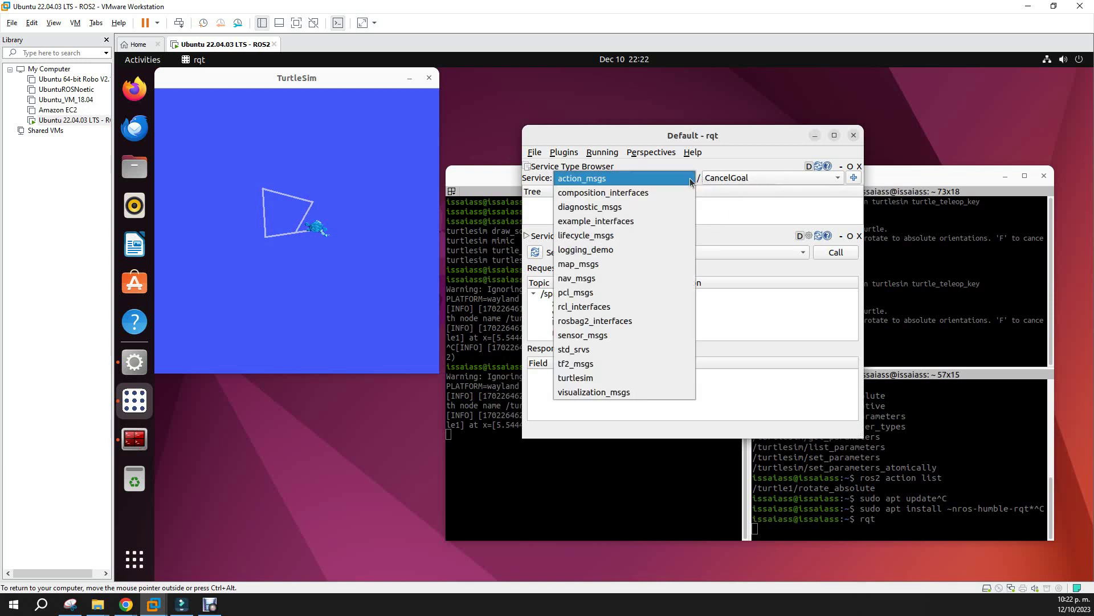
{"action": "left_click", "coordinate": [690, 182]}
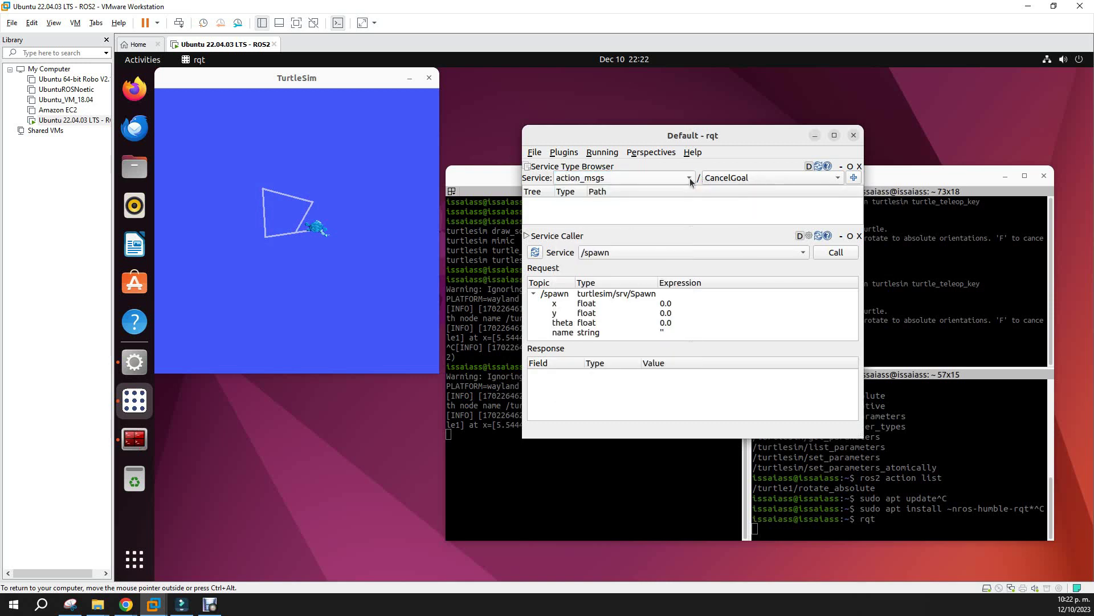
{"action": "left_click", "coordinate": [649, 251]}
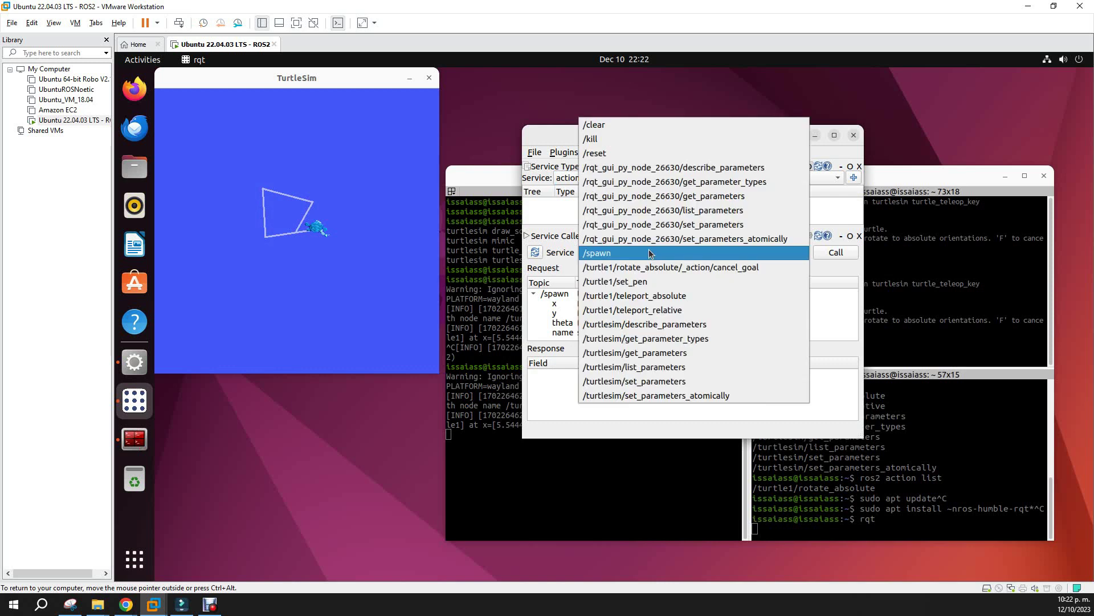
{"action": "left_click", "coordinate": [627, 129]}
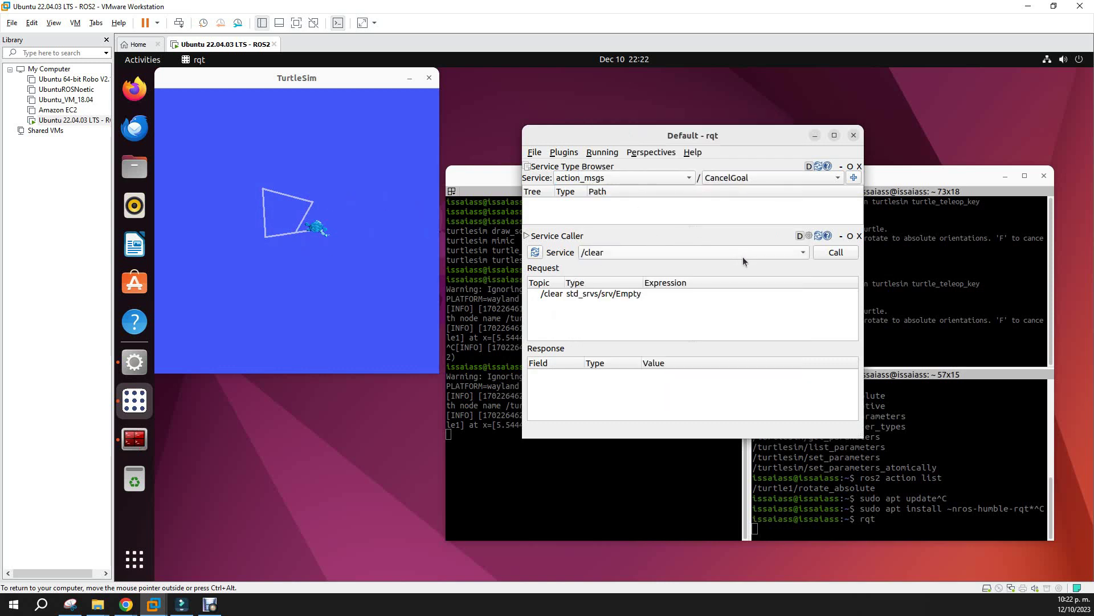
{"action": "left_click", "coordinate": [834, 252]}
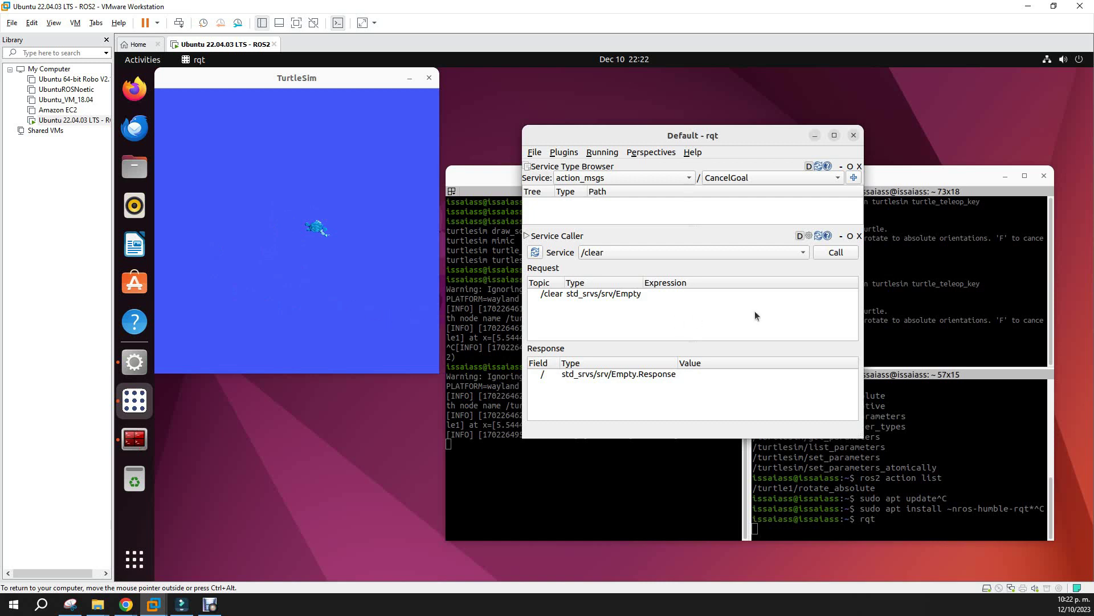
Step: Select the /spawn service and set the request's x and y to 1
{"action": "left_click", "coordinate": [745, 250]}
{"action": "left_click", "coordinate": [666, 382]}
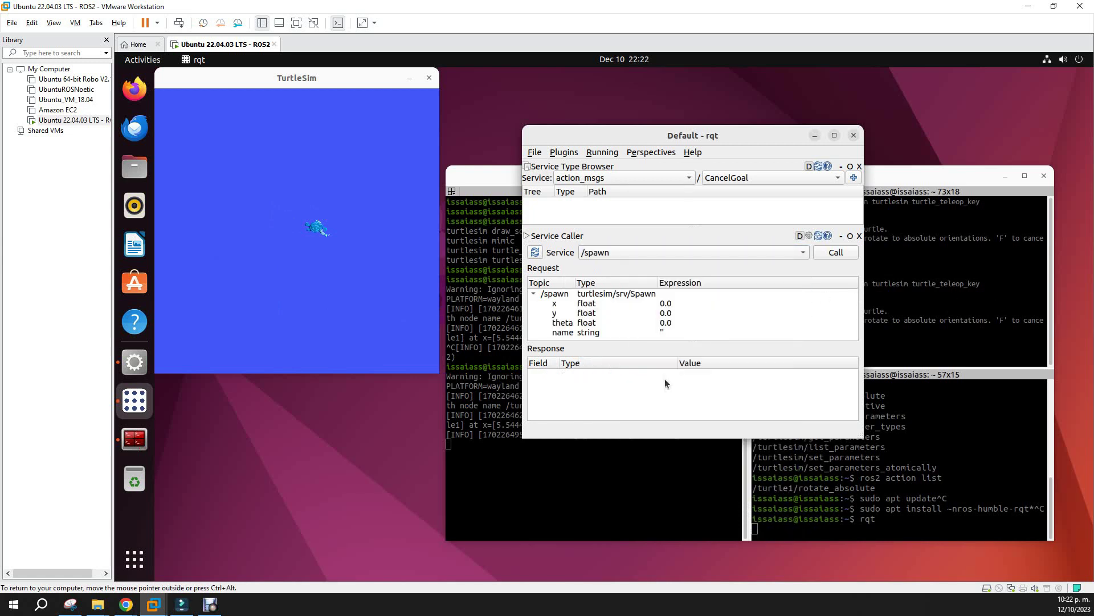
{"action": "double_click", "coordinate": [667, 303]}
{"action": "type", "text": "1"}
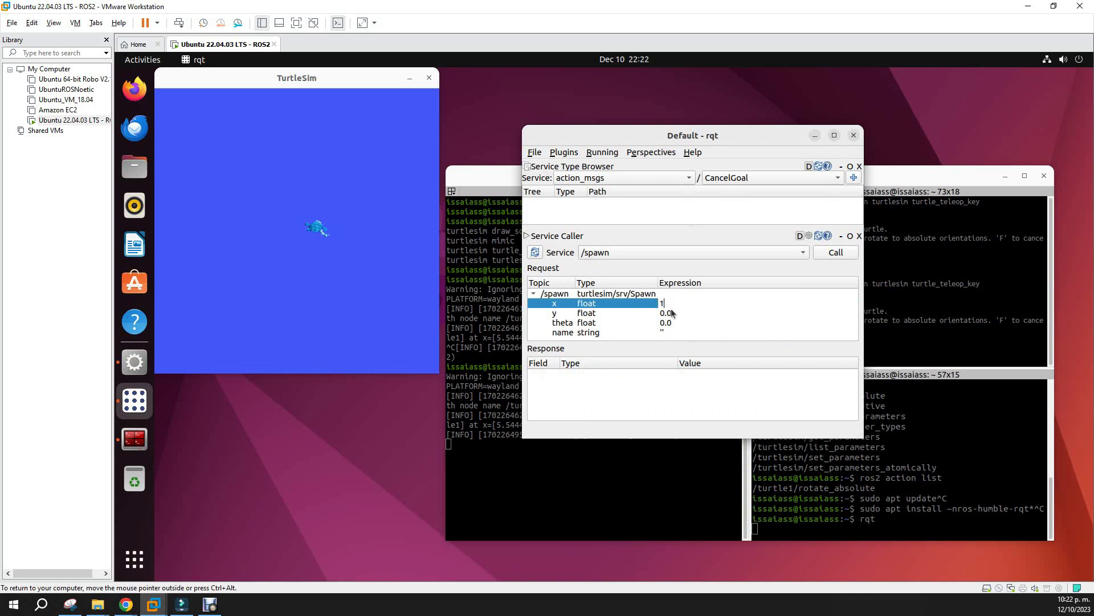
{"action": "double_click", "coordinate": [669, 313]}
{"action": "type", "text": "1"}
{"action": "left_click", "coordinate": [673, 324]}
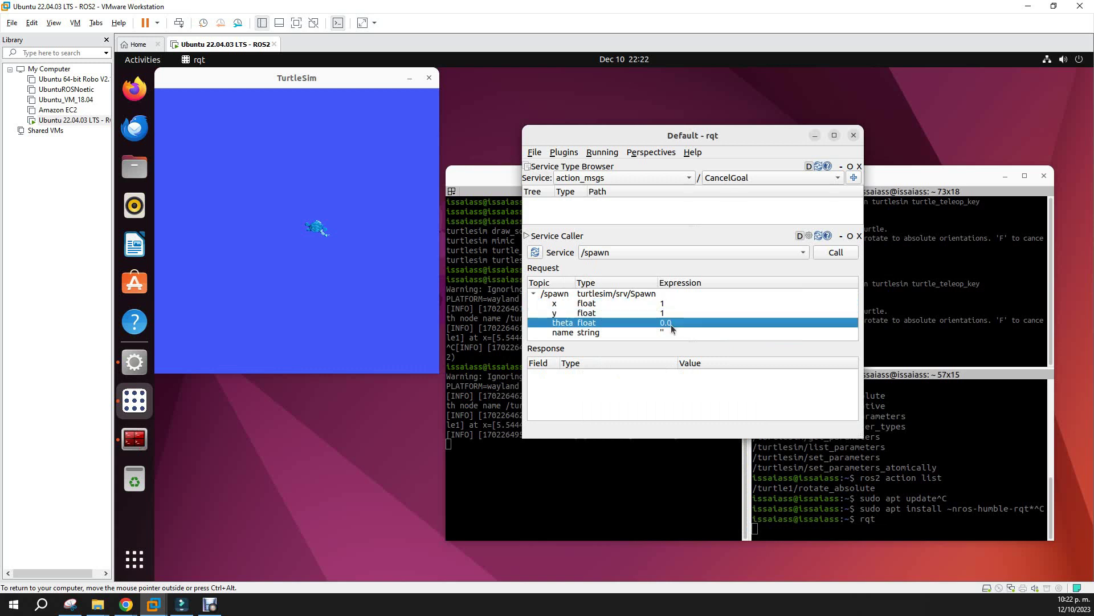
Step: Name the new turtle 'turtle2' and call /spawn to create it
{"action": "left_click", "coordinate": [668, 332]}
{"action": "double_click", "coordinate": [665, 332]}
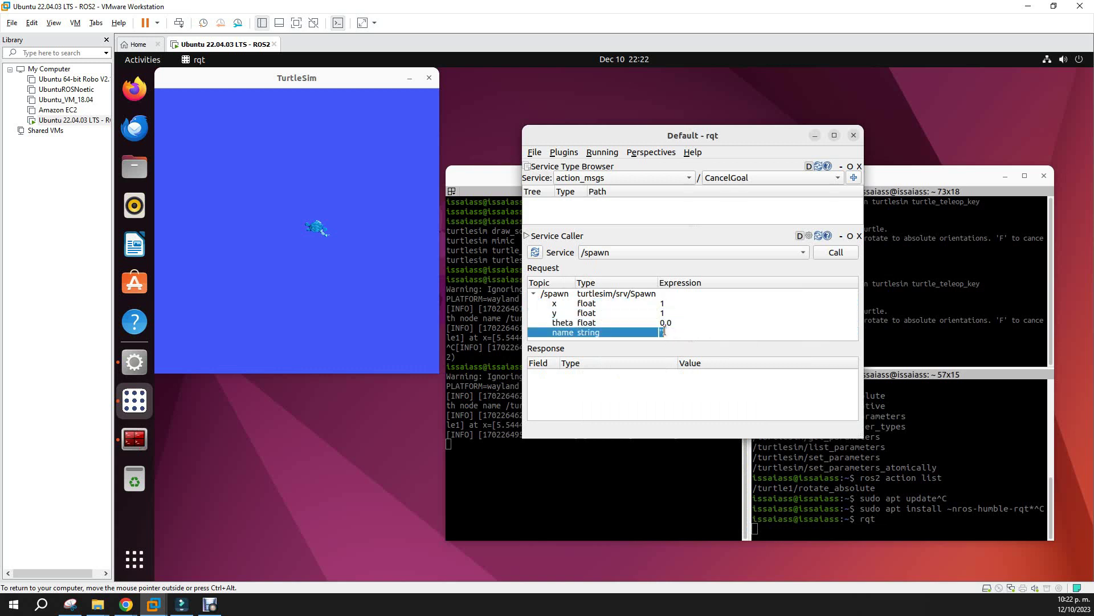
{"action": "type", "text": "'"}
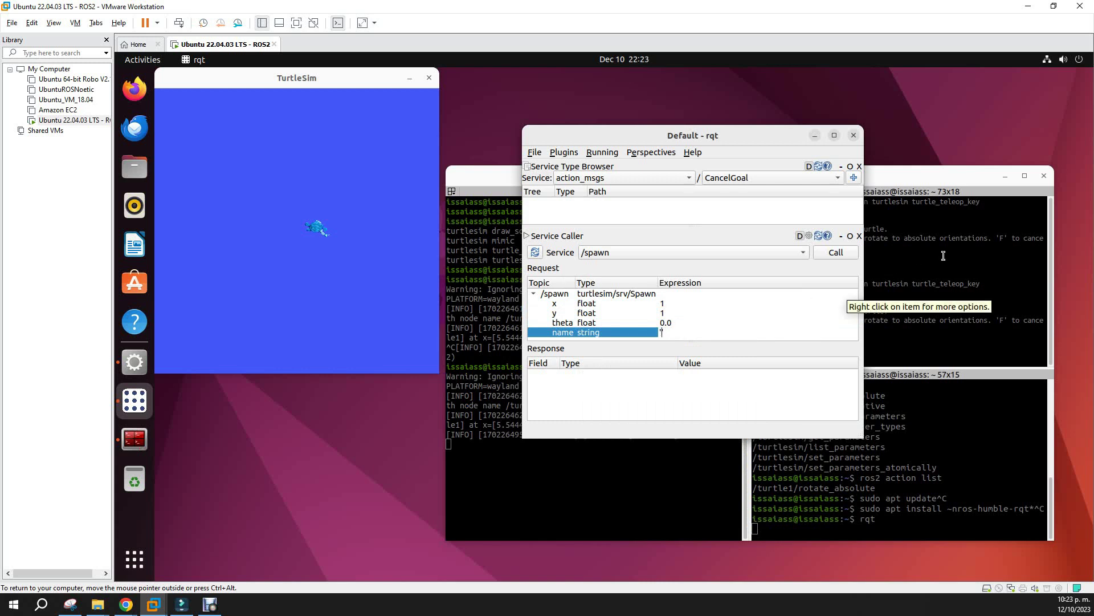
{"action": "type", "text": "turtle2'"}
{"action": "key", "text": "Return"}
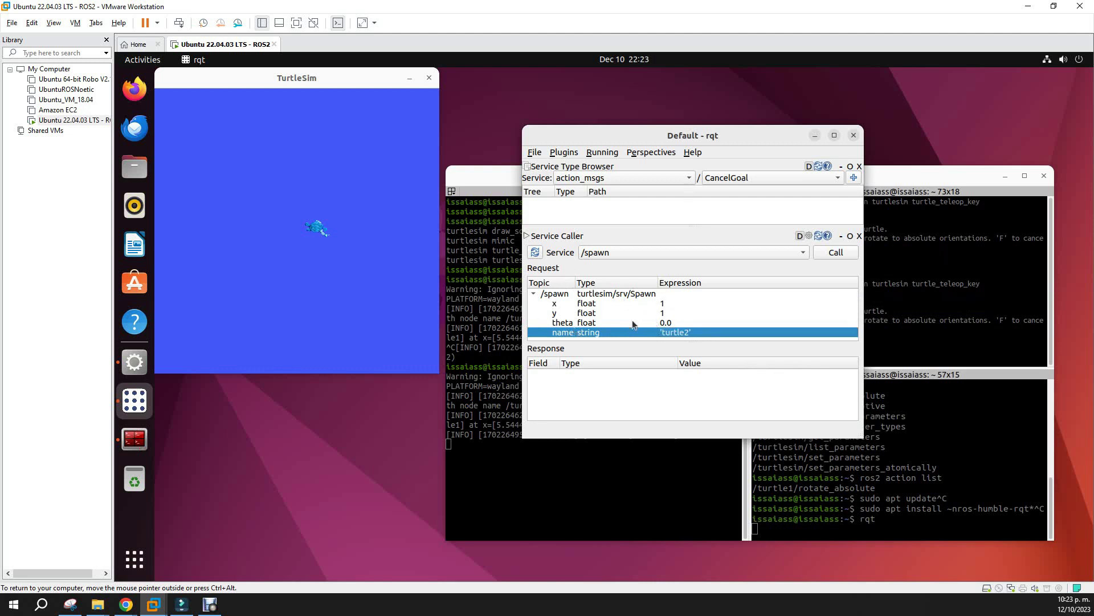
{"action": "left_click", "coordinate": [838, 254]}
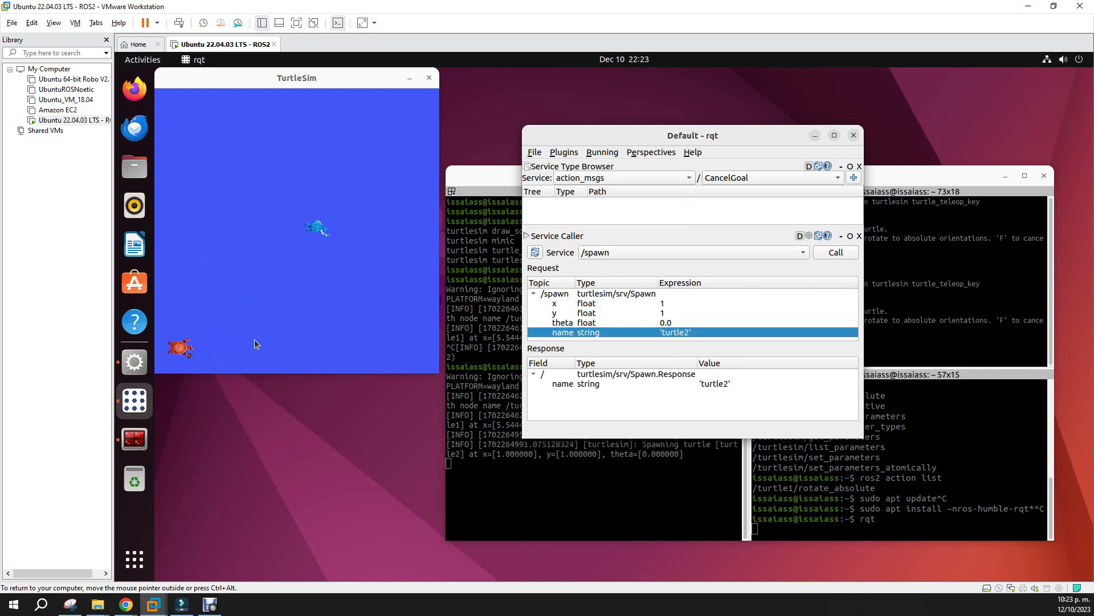
{"action": "left_click", "coordinate": [1029, 405]}
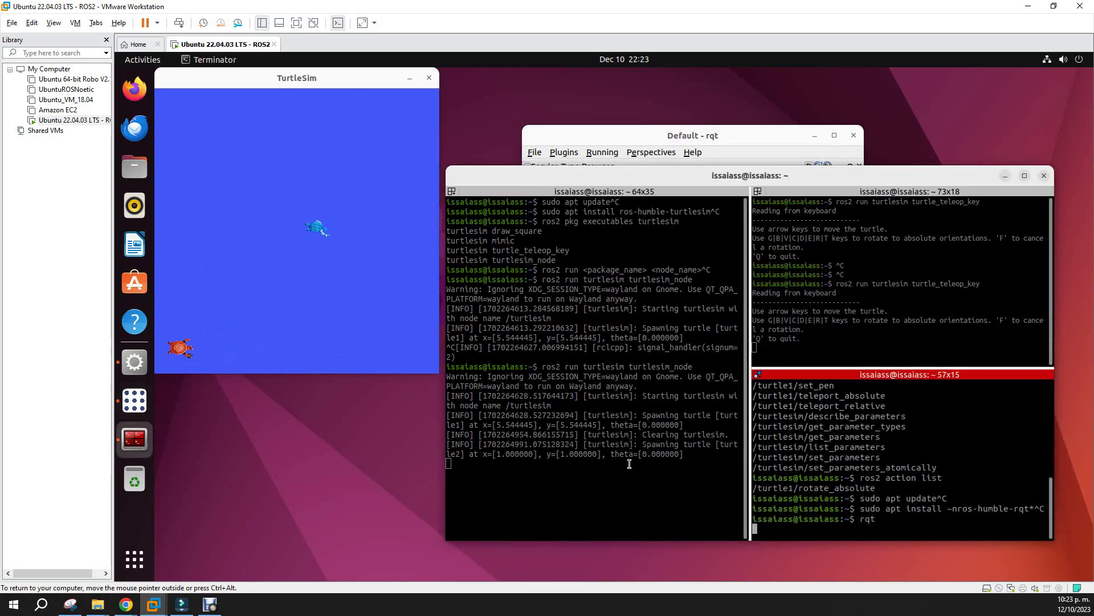
Step: Split the left terminal pane and run 'ros2 action list' in the new pane
{"action": "right_click", "coordinate": [590, 436]}
{"action": "left_click", "coordinate": [616, 434]}
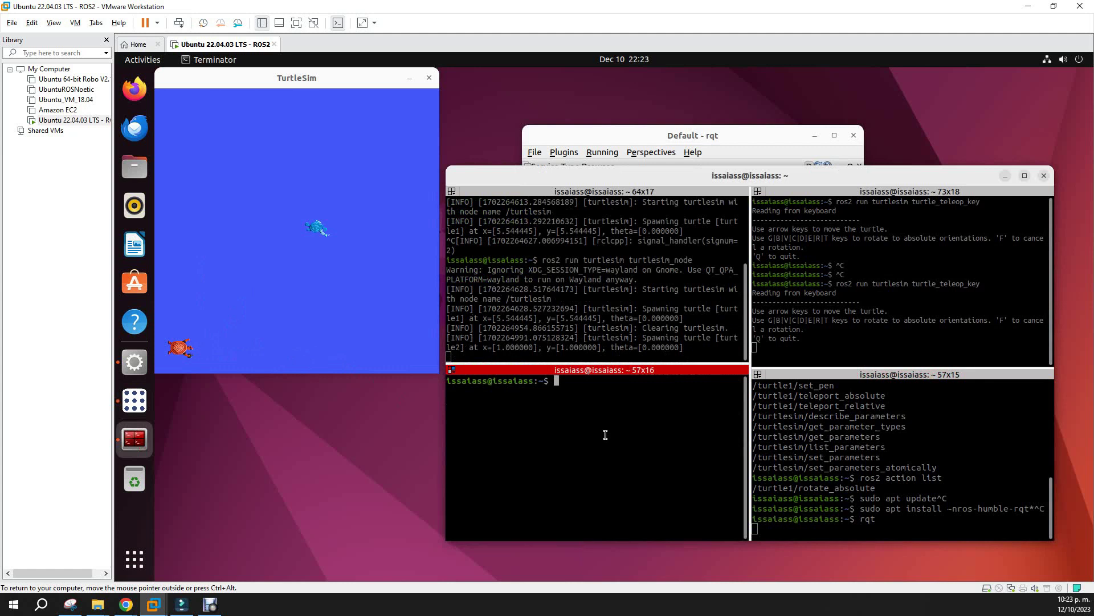
{"action": "type", "text": "ros2 action list"}
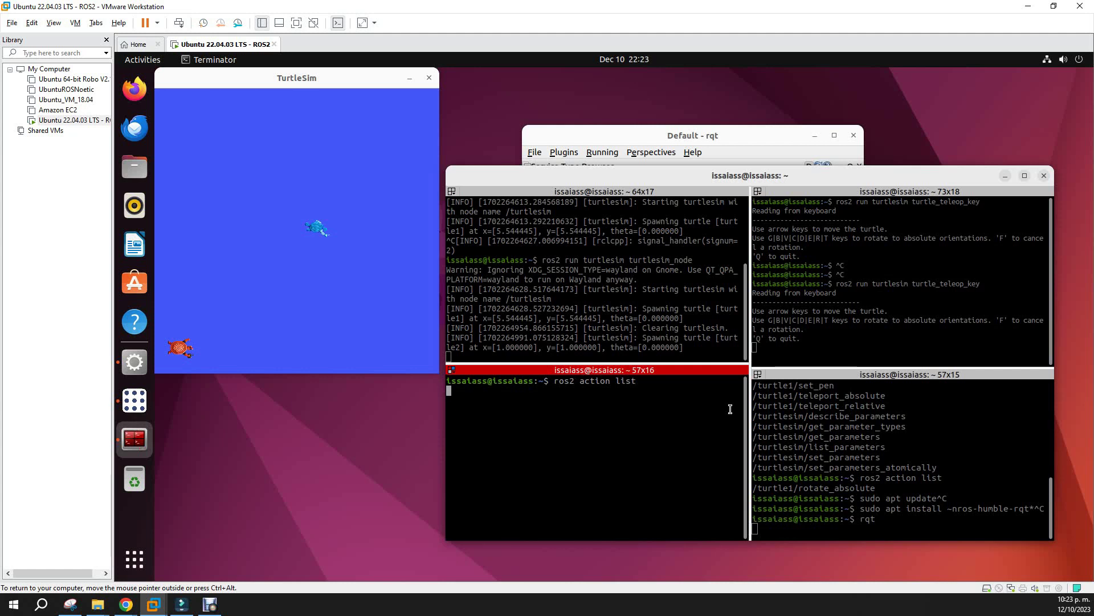
{"action": "key", "text": "Return"}
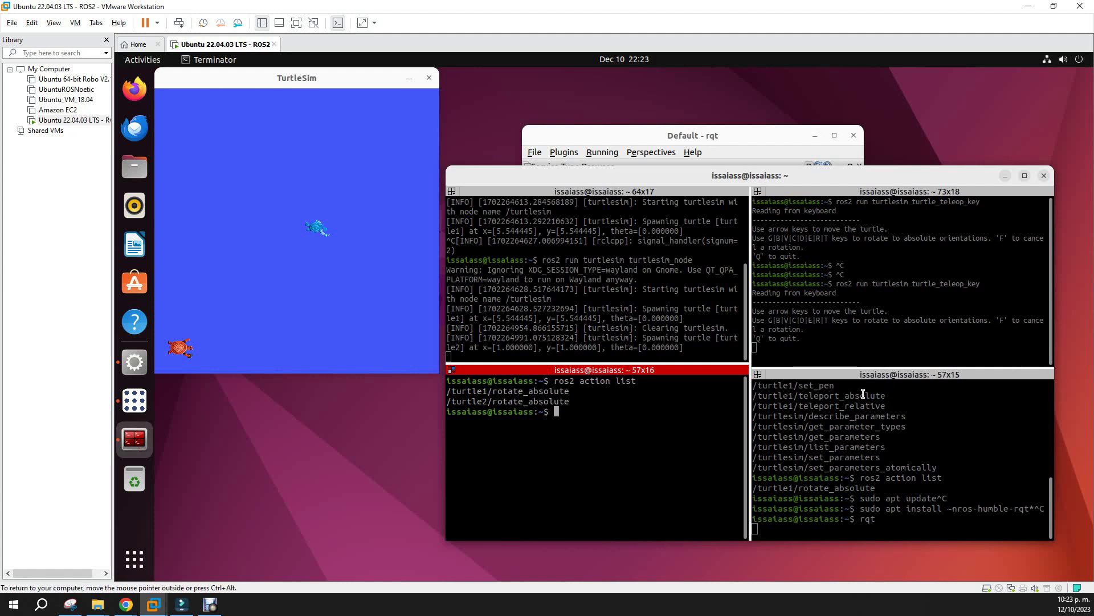
Step: Select the /turtle1/set_pen service and set the pen colour to g 127, b 127
{"action": "left_click", "coordinate": [716, 140]}
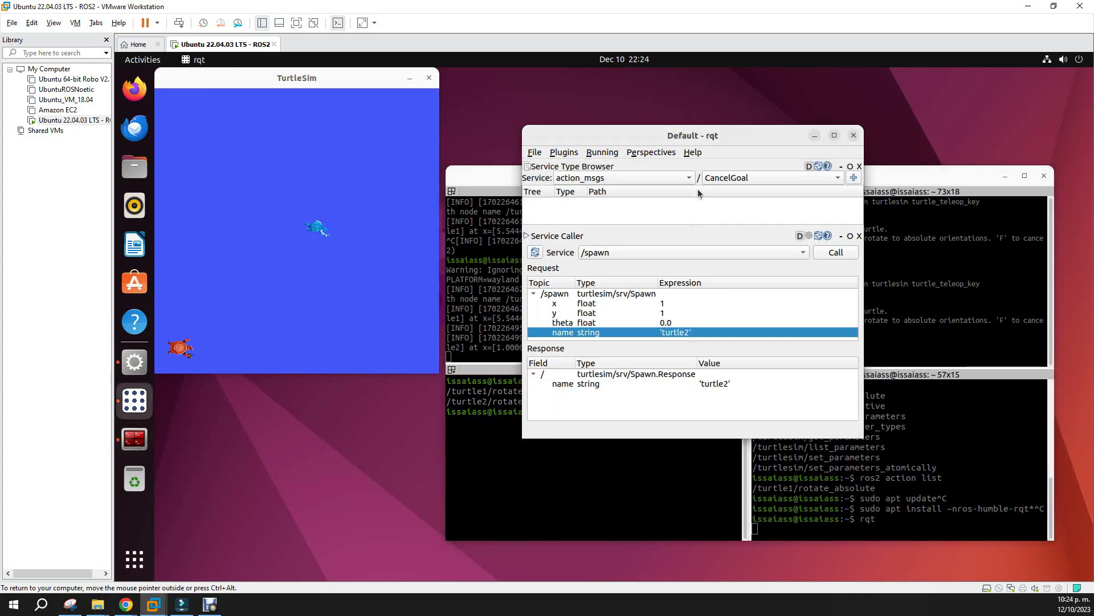
{"action": "left_click", "coordinate": [655, 252]}
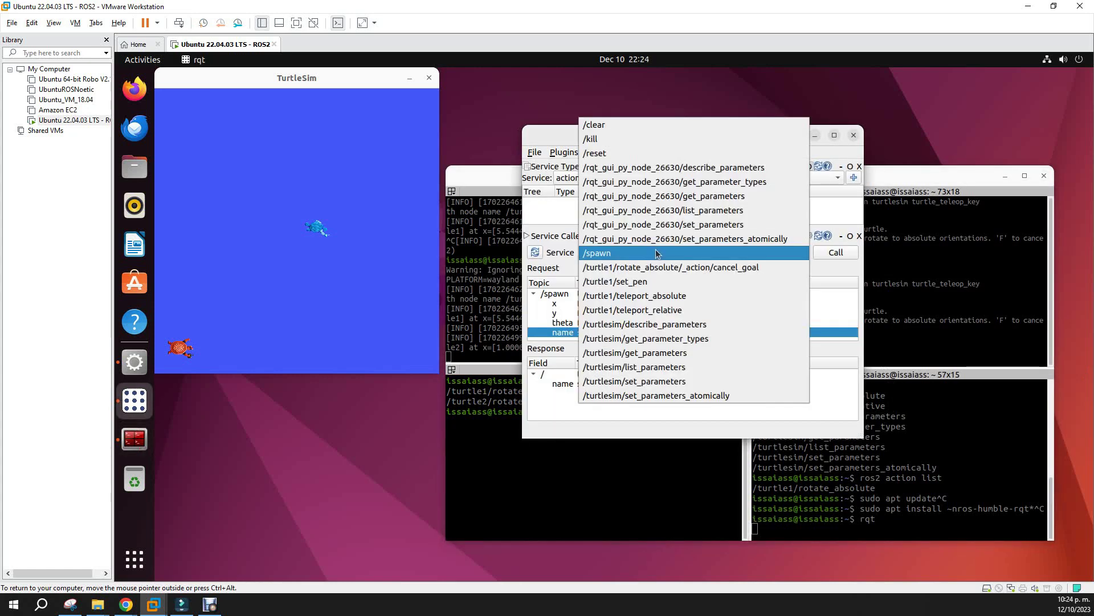
{"action": "left_click", "coordinate": [664, 282]}
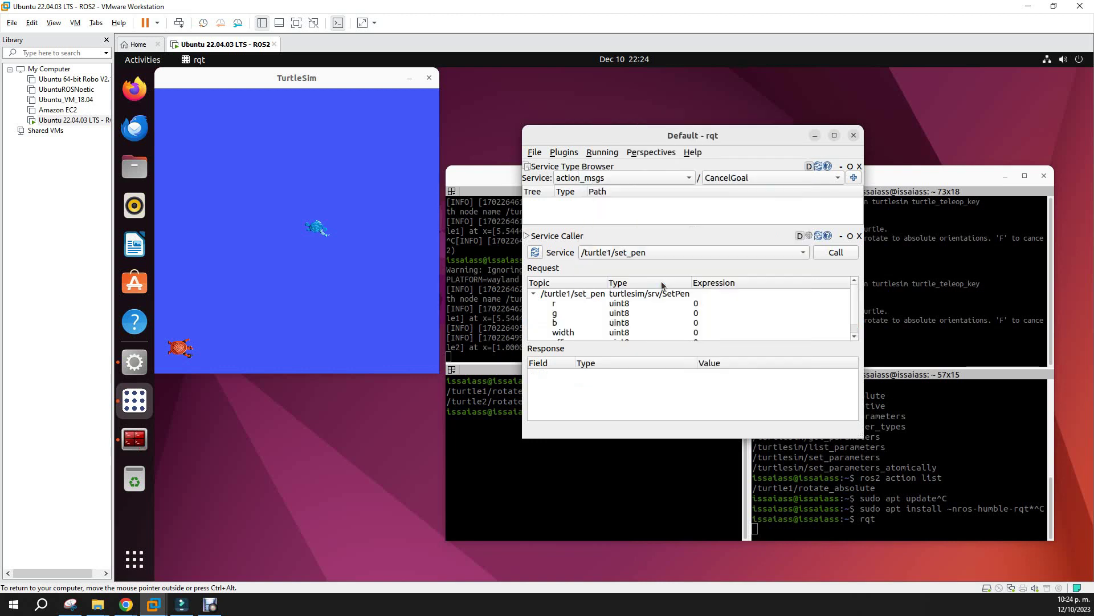
{"action": "left_click", "coordinate": [697, 314]}
{"action": "double_click", "coordinate": [697, 314]}
{"action": "type", "text": "1"}
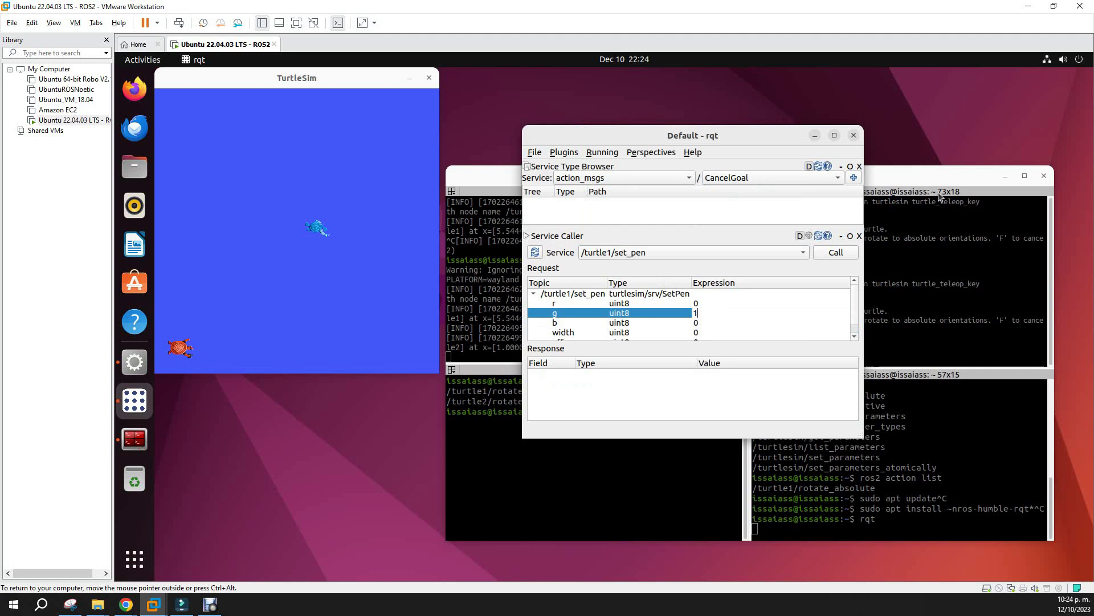
{"action": "type", "text": "27"}
{"action": "key", "text": "Return"}
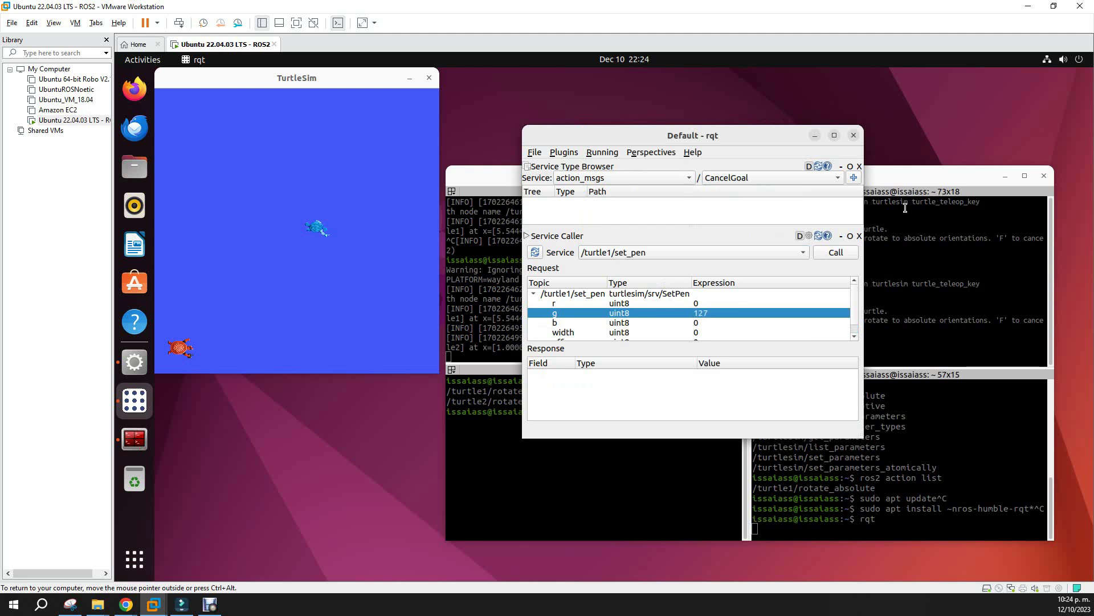
{"action": "double_click", "coordinate": [708, 324]}
{"action": "type", "text": "127"}
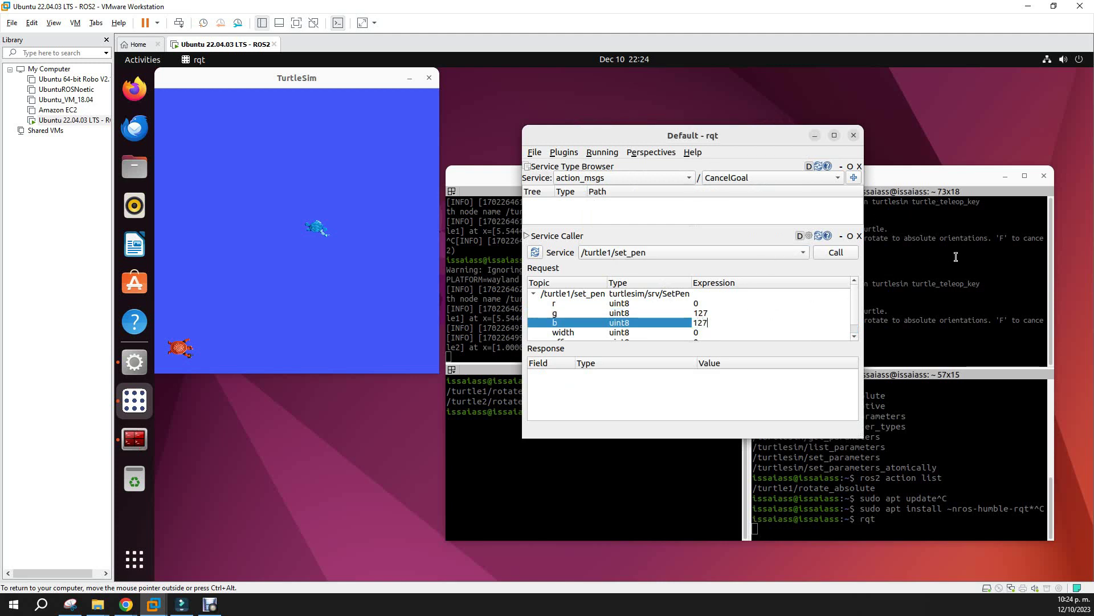
{"action": "key", "text": "Return"}
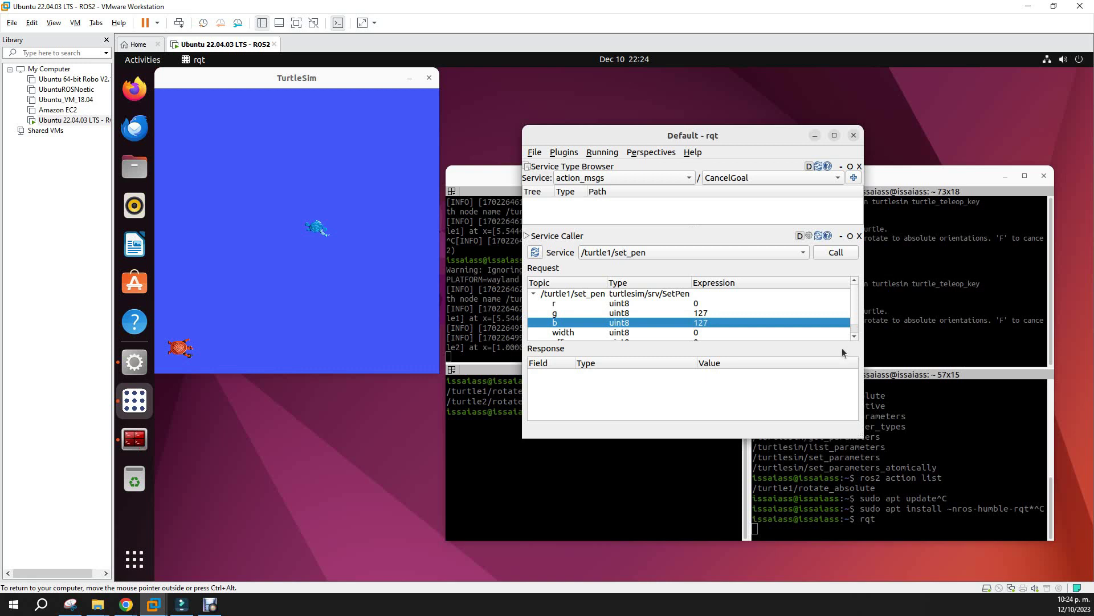
Step: Set the pen width to 10 and call set_pen to apply it to turtle1
{"action": "left_click", "coordinate": [854, 337]}
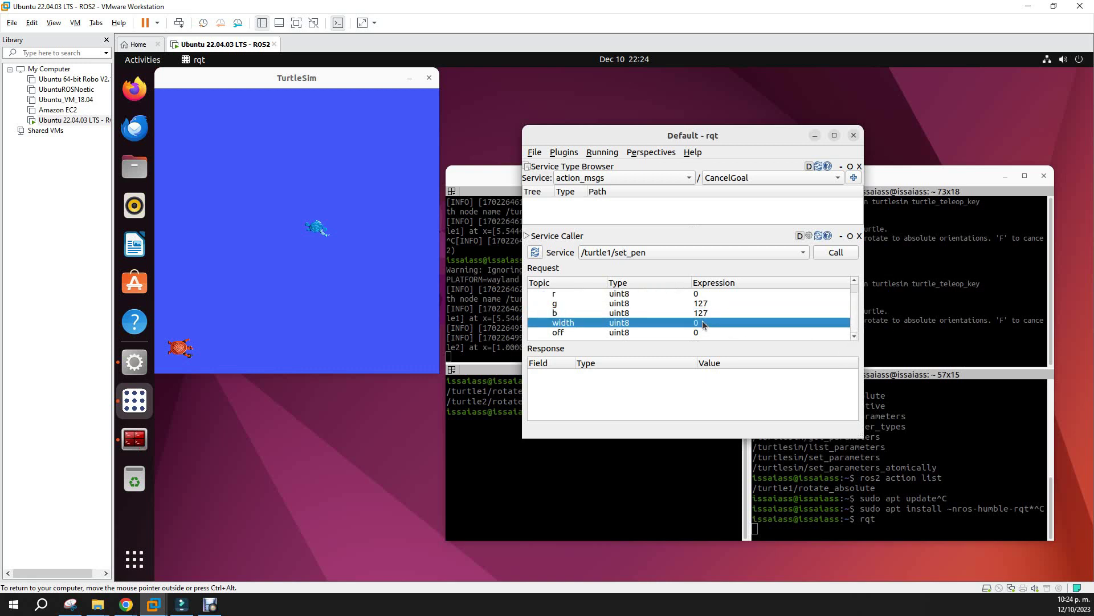
{"action": "double_click", "coordinate": [704, 323]}
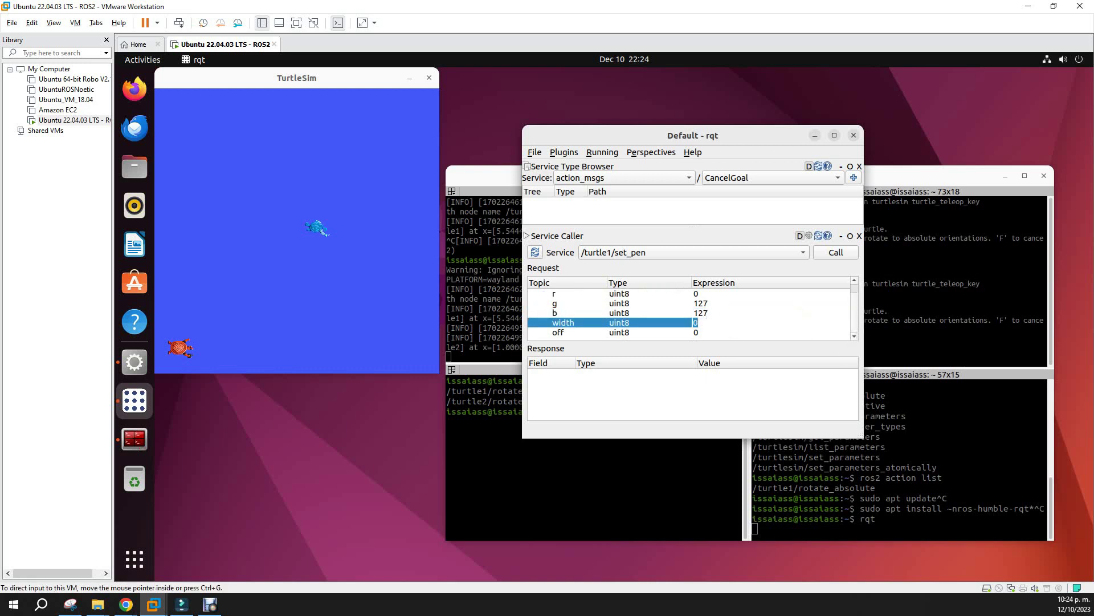
{"action": "left_click", "coordinate": [700, 323]}
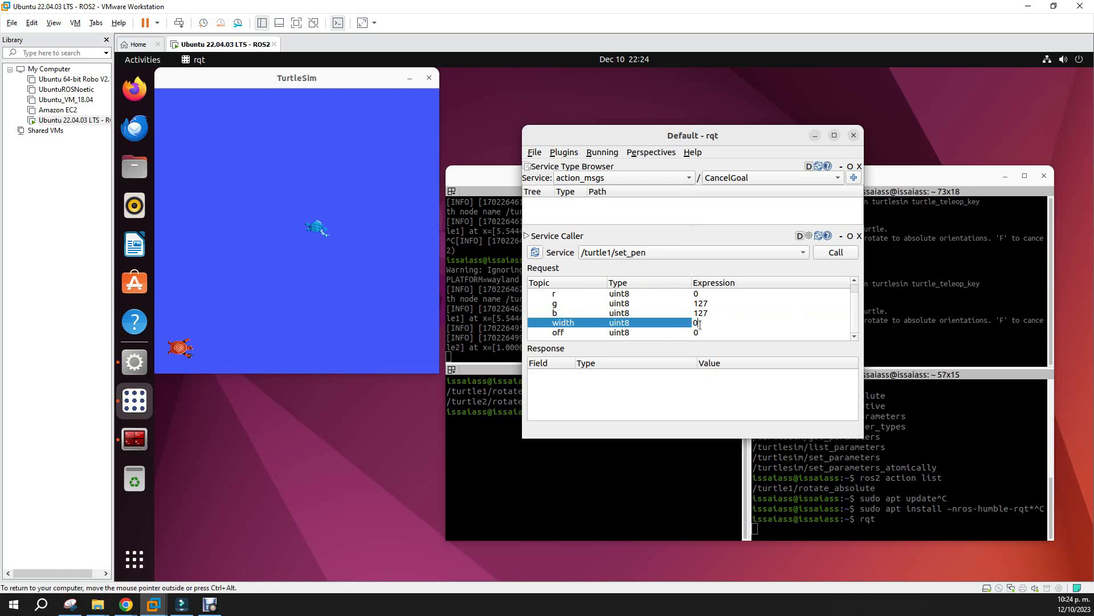
{"action": "key", "text": "BackSpace"}
{"action": "type", "text": "10"}
{"action": "key", "text": "Return"}
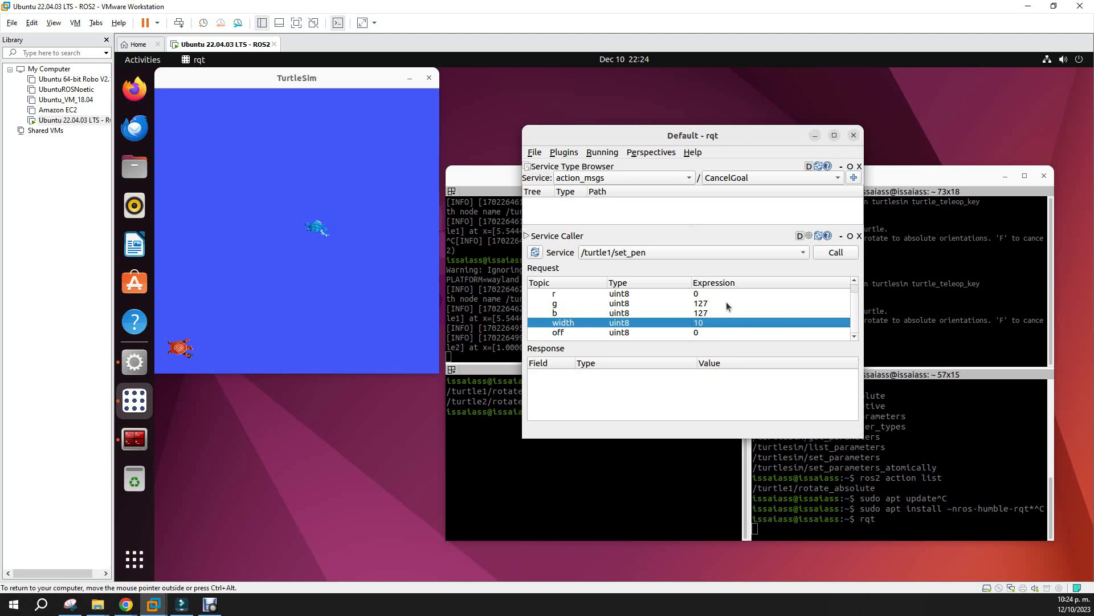
{"action": "left_click", "coordinate": [823, 251]}
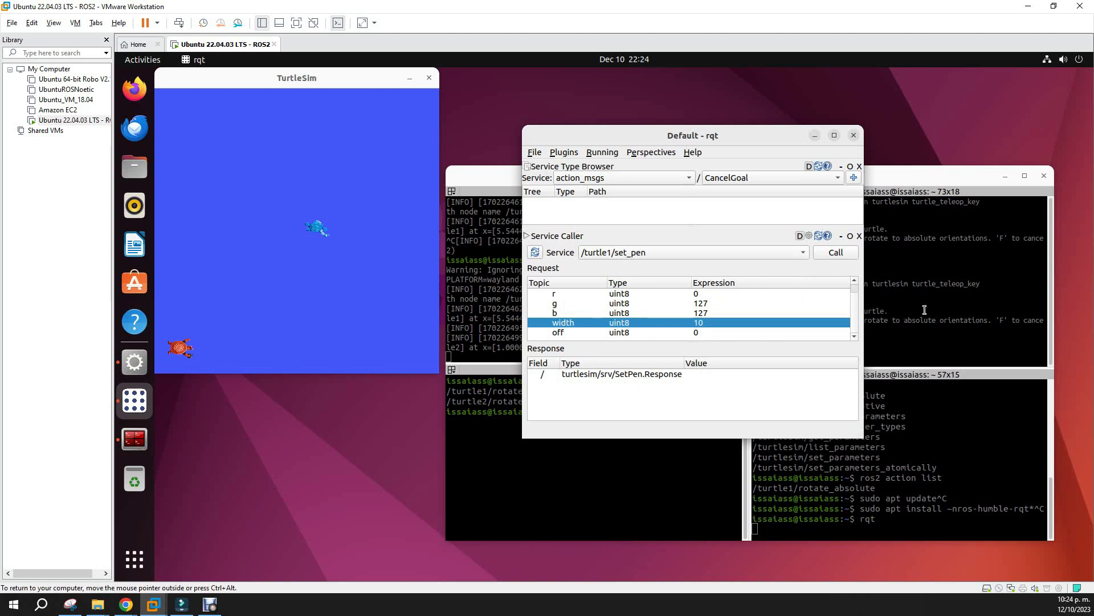
{"action": "left_click", "coordinate": [1040, 274]}
Step: Steer turtle1 with the arrow keys to draw two overlapping thick teal polygons
{"action": "key", "text": "Up"}
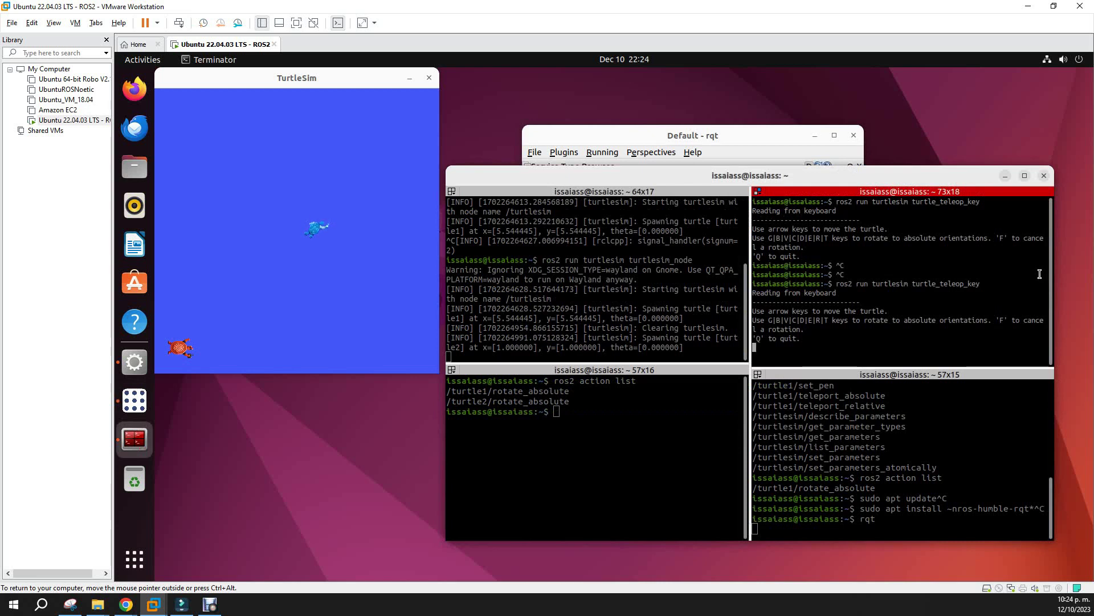
{"action": "key", "text": "Left"}
{"action": "key", "text": "Up"}
{"action": "key", "text": "Left"}
{"action": "key", "text": "Up"}
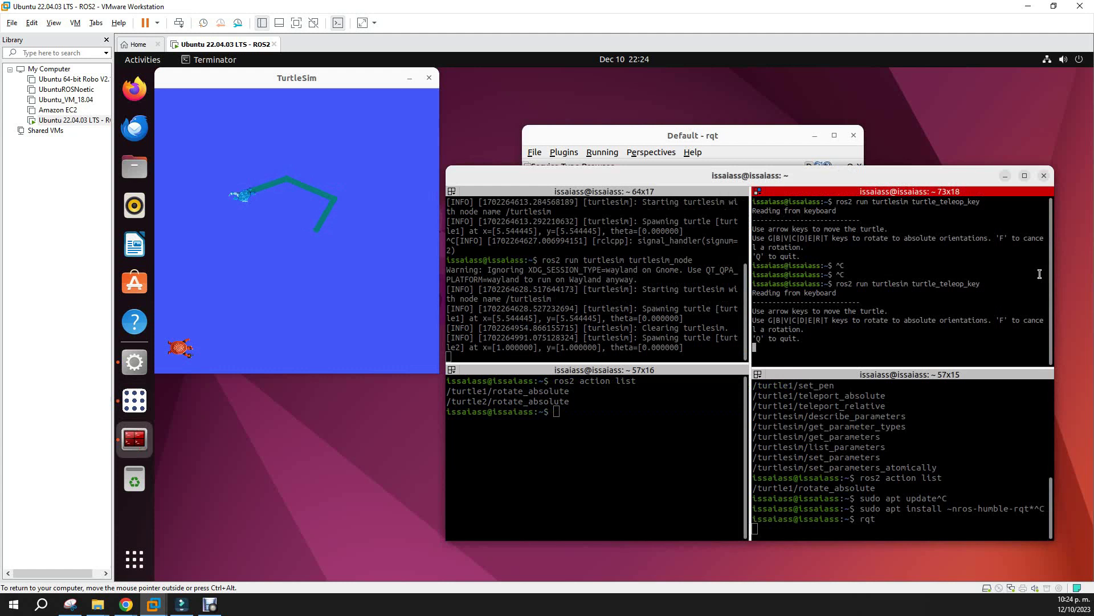
{"action": "key", "text": "Left"}
{"action": "key", "text": "Up"}
{"action": "key", "text": "Left"}
{"action": "key", "text": "Up"}
{"action": "key", "text": "Right"}
{"action": "key", "text": "Up"}
{"action": "key", "text": "Left"}
{"action": "key", "text": "Up"}
{"action": "key", "text": "Left"}
{"action": "key", "text": "Up"}
{"action": "key", "text": "Left"}
{"action": "key", "text": "Up"}
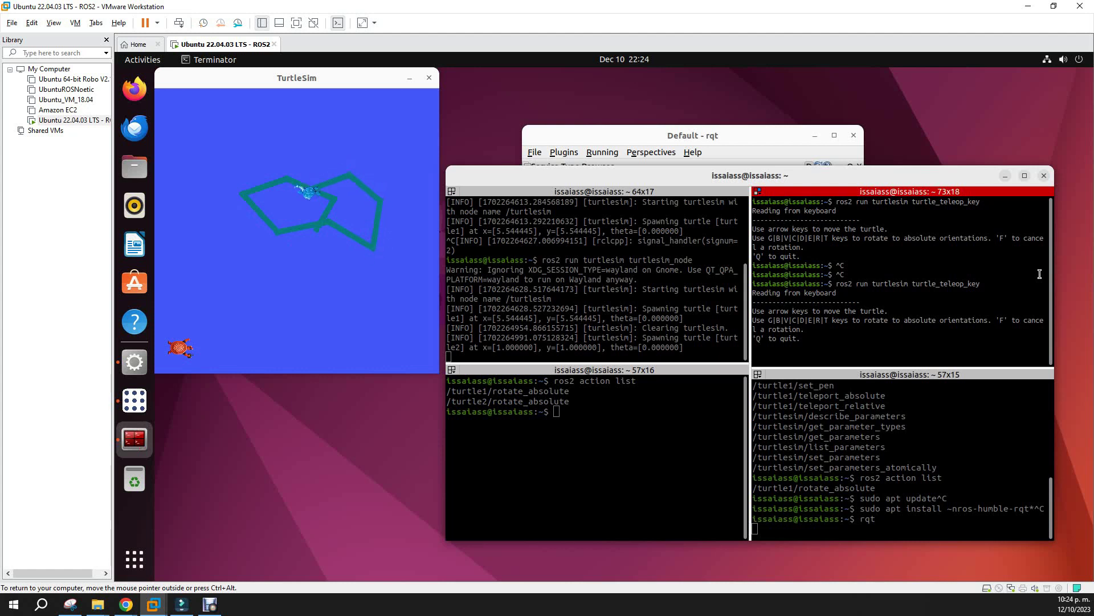
{"action": "left_click", "coordinate": [613, 126]}
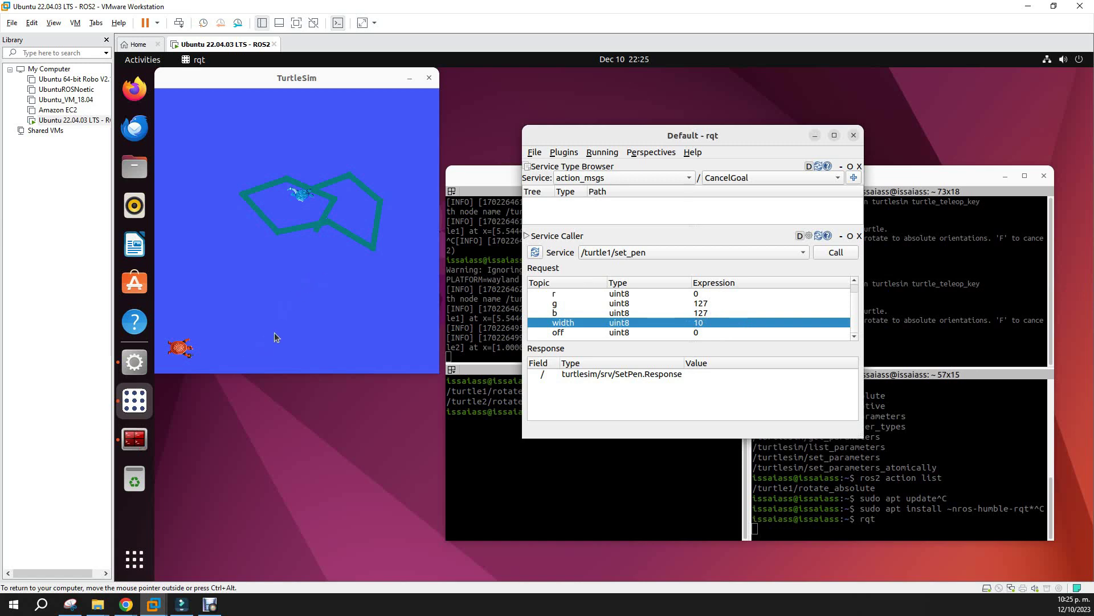
Step: Switch between Terminator and rqt, then focus the bottom-left pane showing the action list
{"action": "left_click", "coordinate": [924, 295]}
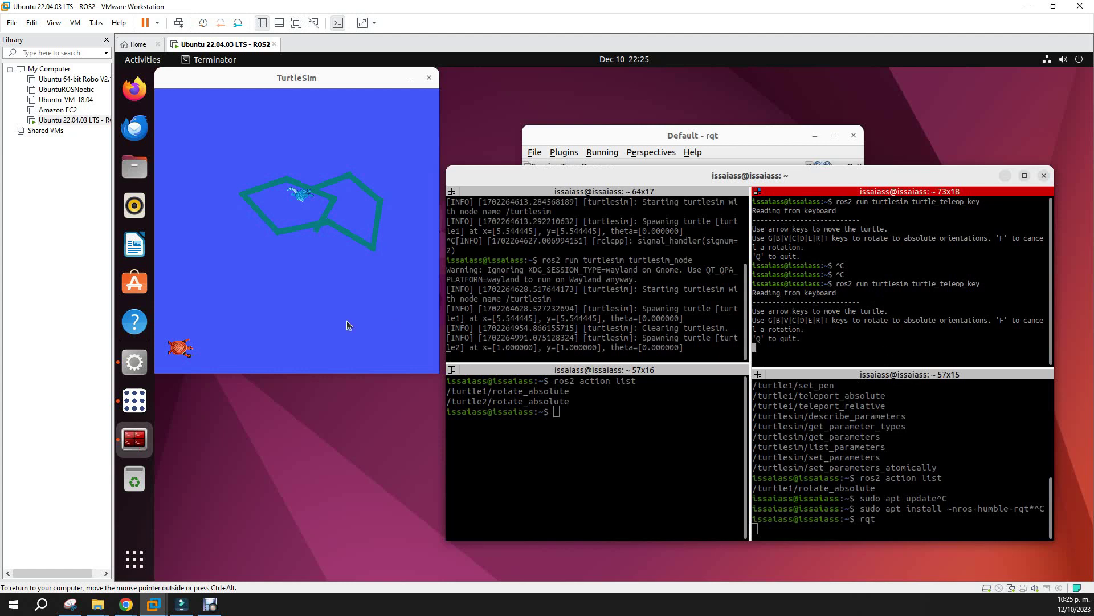
{"action": "left_click", "coordinate": [687, 162]}
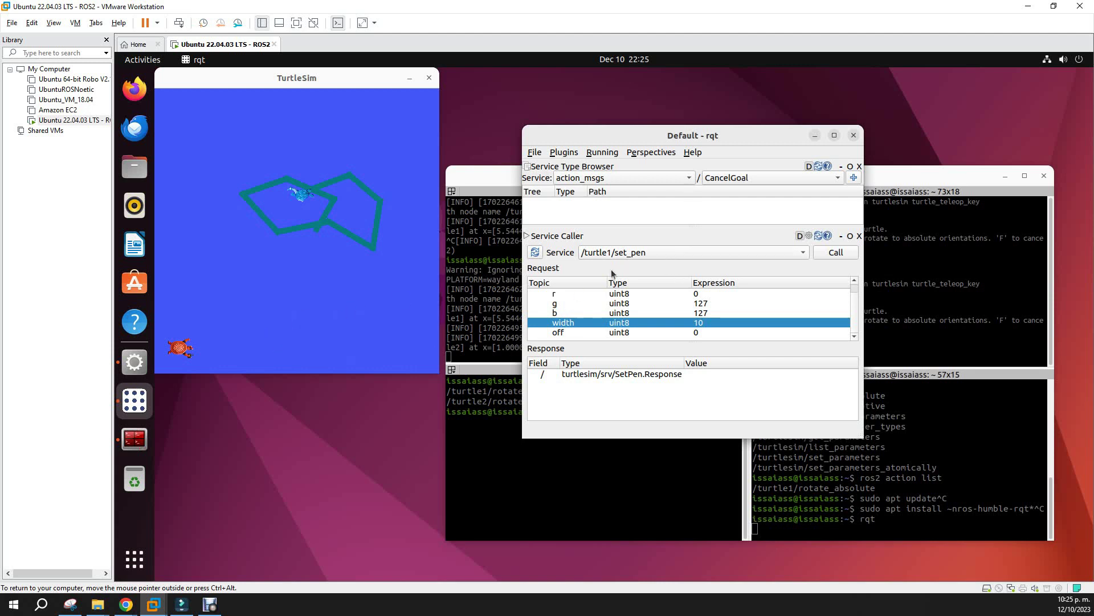
{"action": "left_click", "coordinate": [638, 477]}
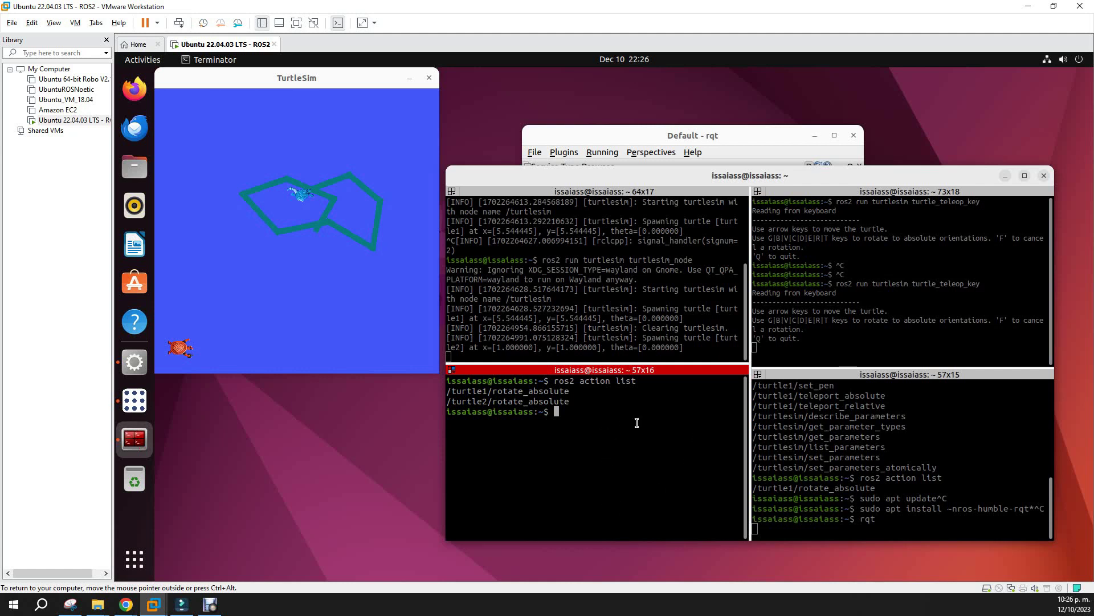
Step: Enter 'ros2 run turtlesim turtle_teleop_key --ros-args --remap turtle1/cmd_vel:=turtle2/cmd_vel' in the lower-left pane
{"action": "type", "text": "ros2 run turtlesim turl"}
{"action": "key", "text": "Tab"}
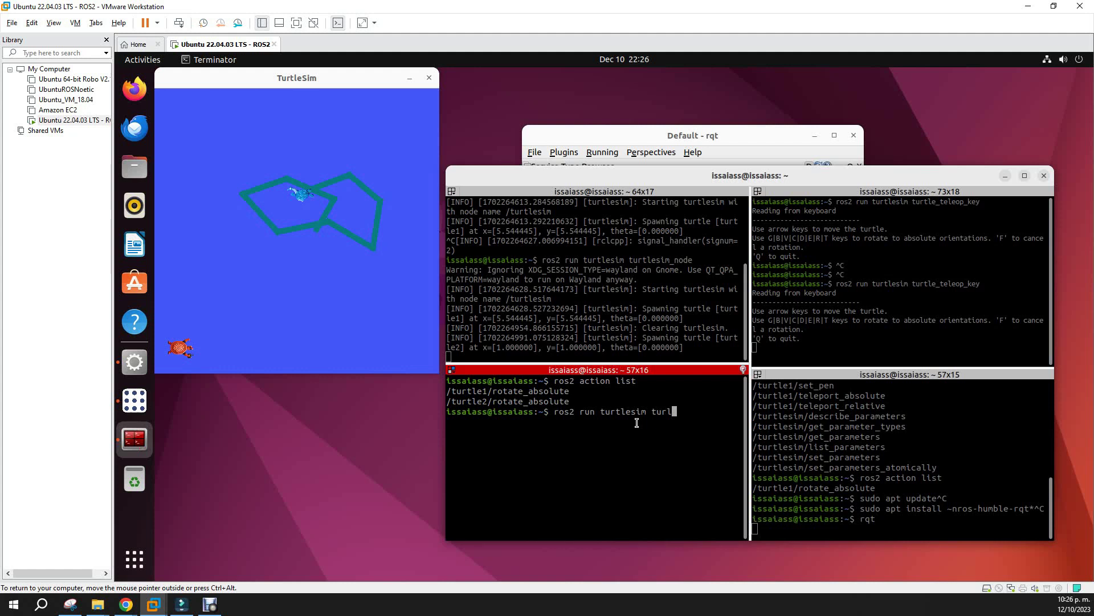
{"action": "key", "text": "BackSpace"}
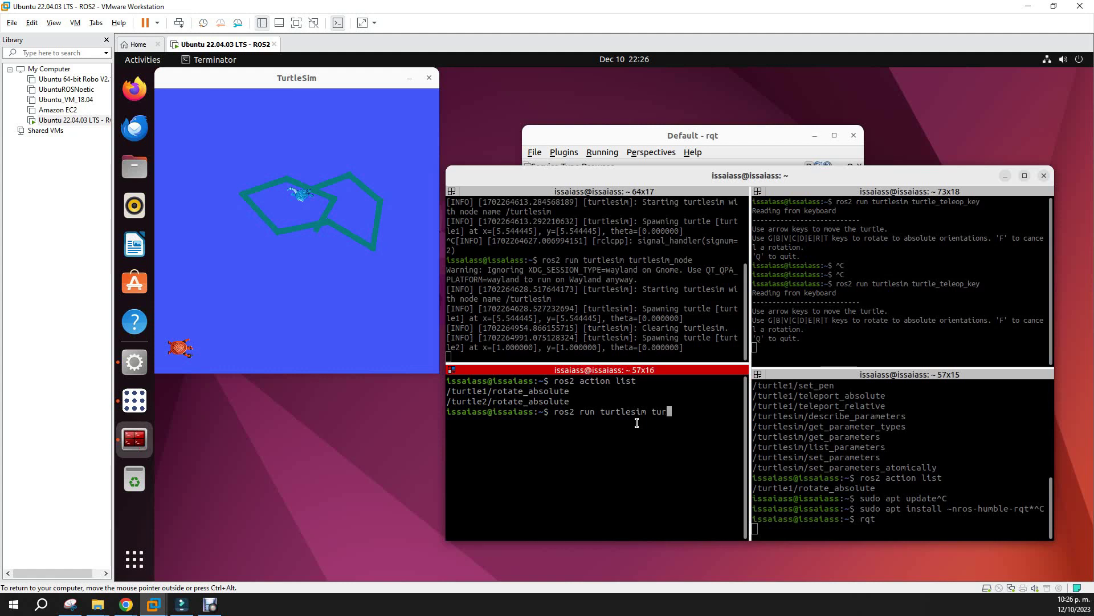
{"action": "type", "text": "tle"}
{"action": "type", "text": "_tel"}
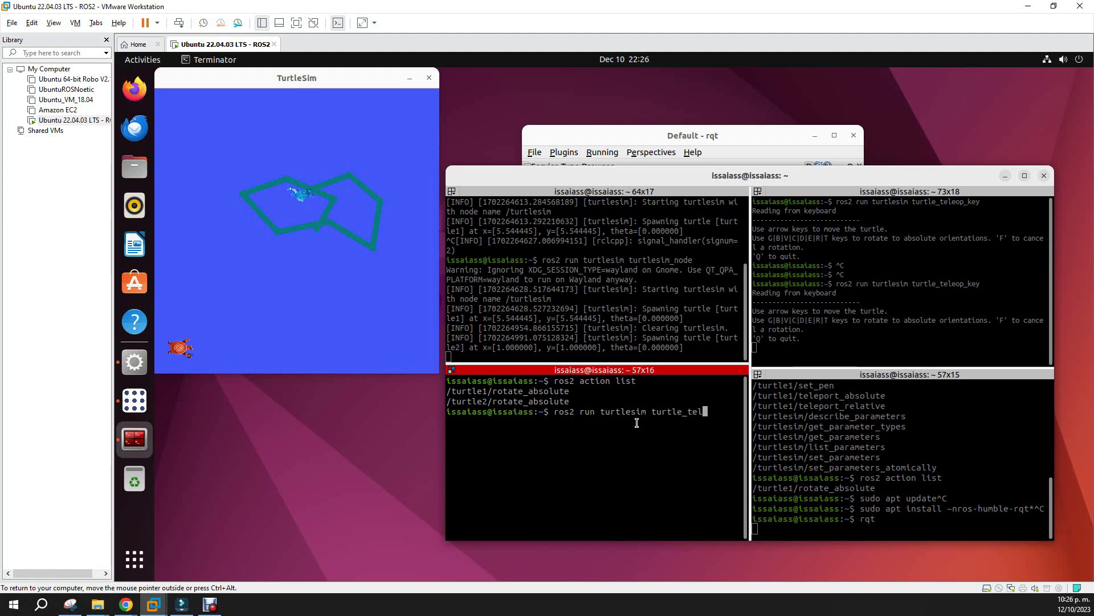
{"action": "key", "text": "Tab"}
{"action": "type", "text": "--ros-arg"}
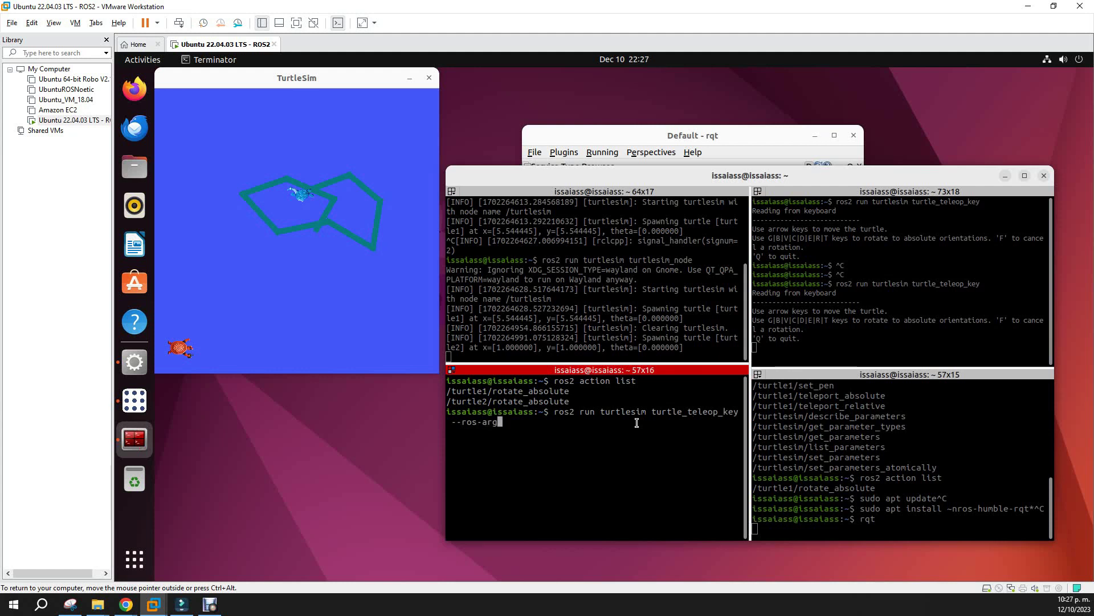
{"action": "type", "text": "s --remap turtle1/cmd_vel"}
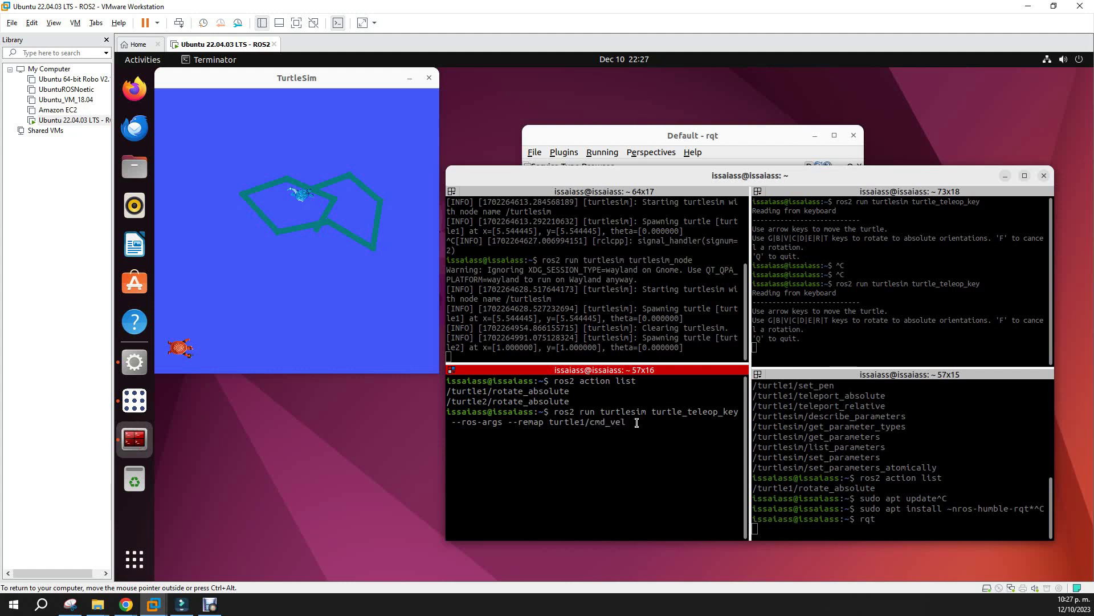
{"action": "type", "text": ":=turtle2/cmd_vel"}
{"action": "left_click", "coordinate": [871, 316]}
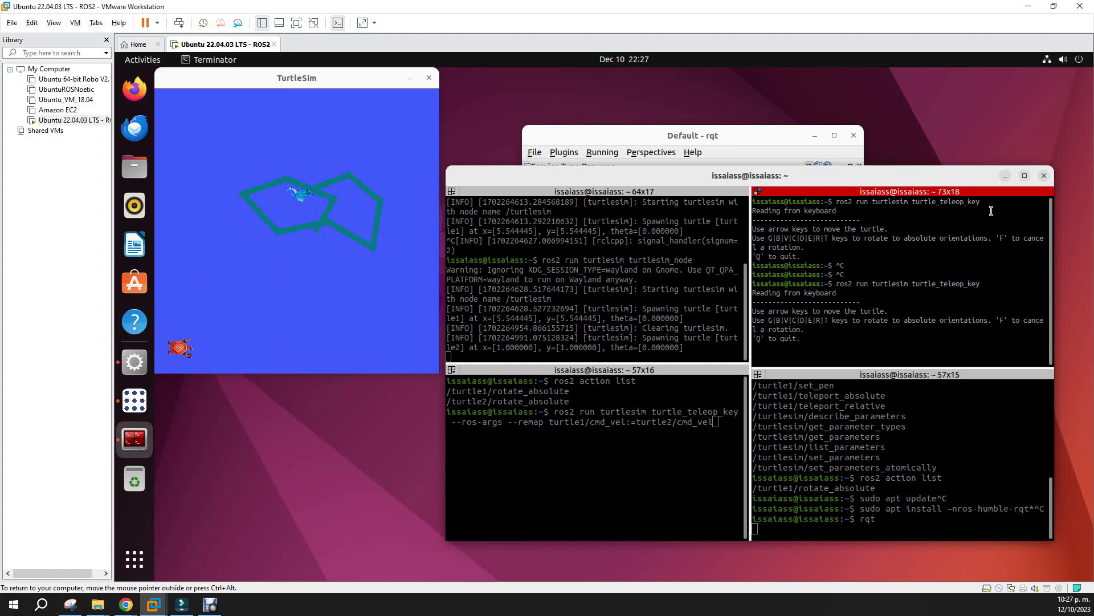
{"action": "left_click", "coordinate": [685, 409]}
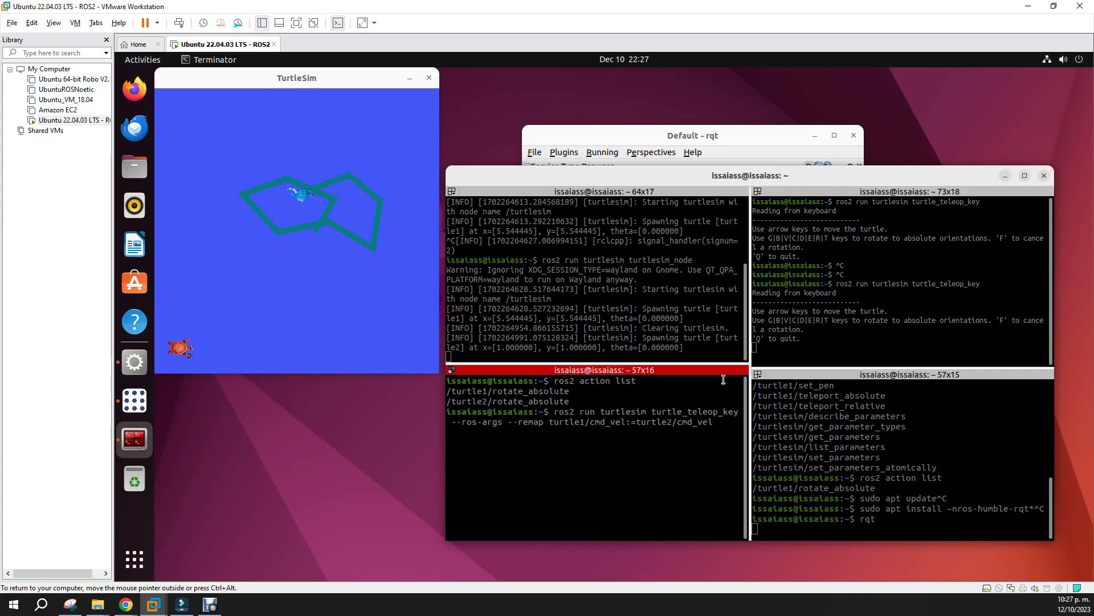
Step: Run the remapped teleop and steer turtle2 along a triangular white trail
{"action": "key", "text": "Return"}
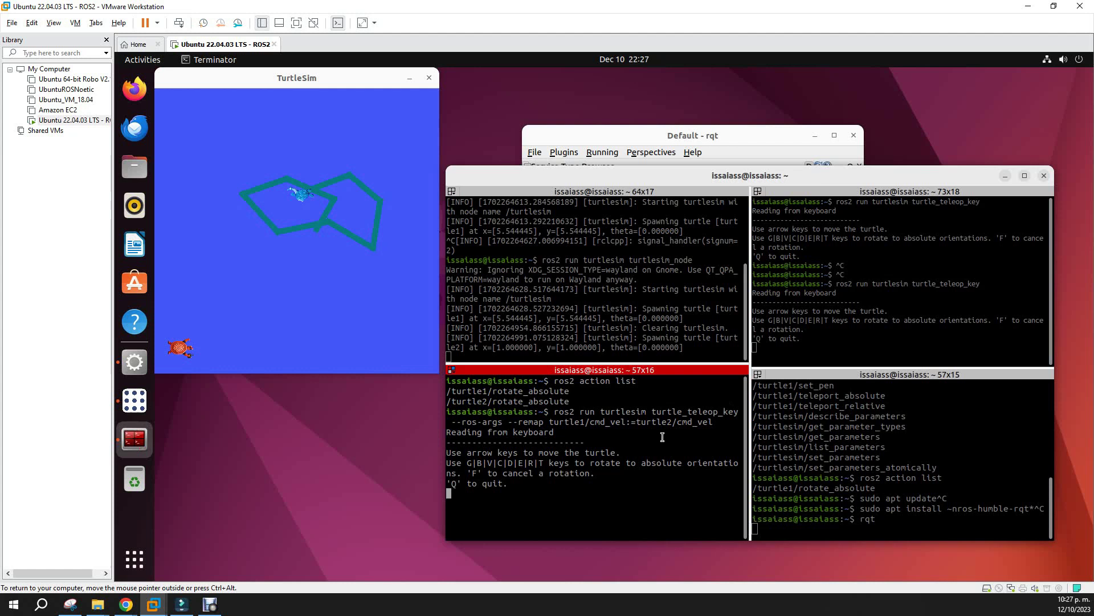
{"action": "key", "text": "Left"}
{"action": "key", "text": "Up"}
{"action": "key", "text": "Up"}
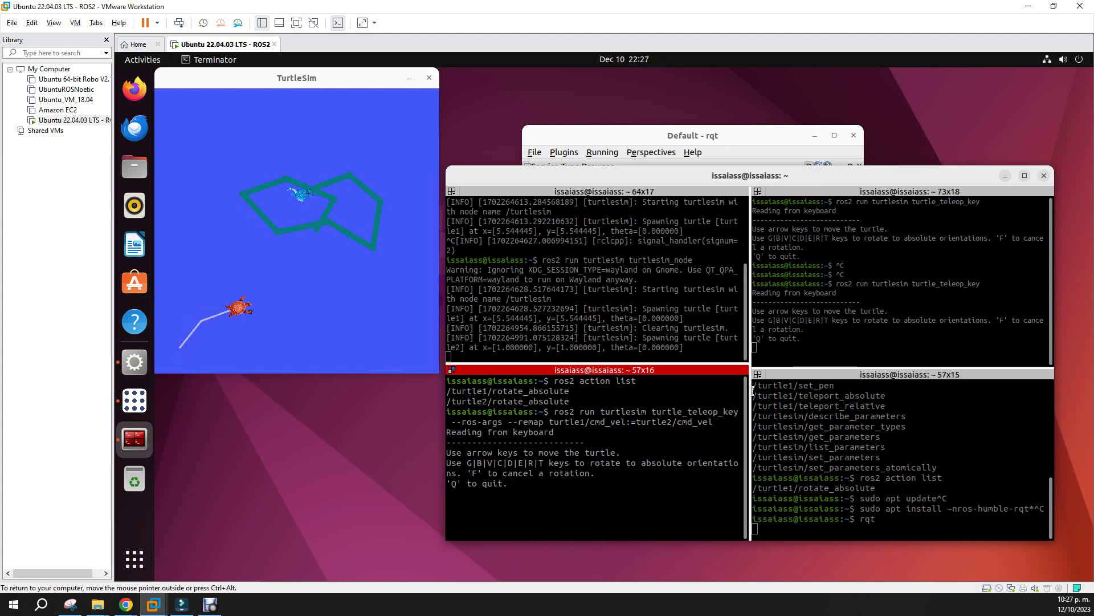
{"action": "key", "text": "Left"}
{"action": "key", "text": "Up"}
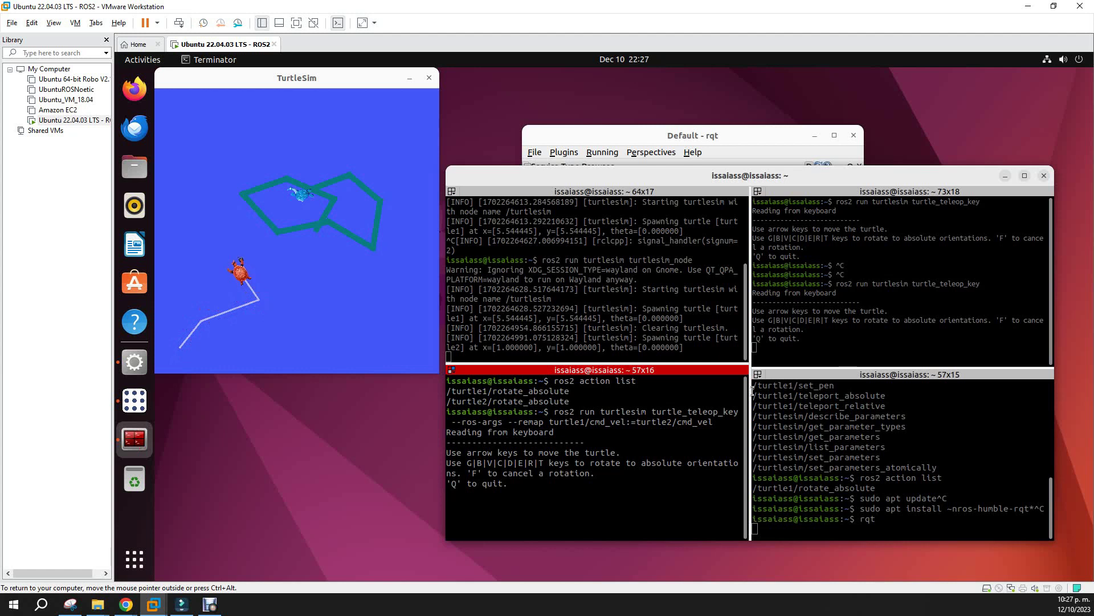
{"action": "key", "text": "Left"}
{"action": "key", "text": "Up"}
{"action": "key", "text": "Left"}
{"action": "key", "text": "Up"}
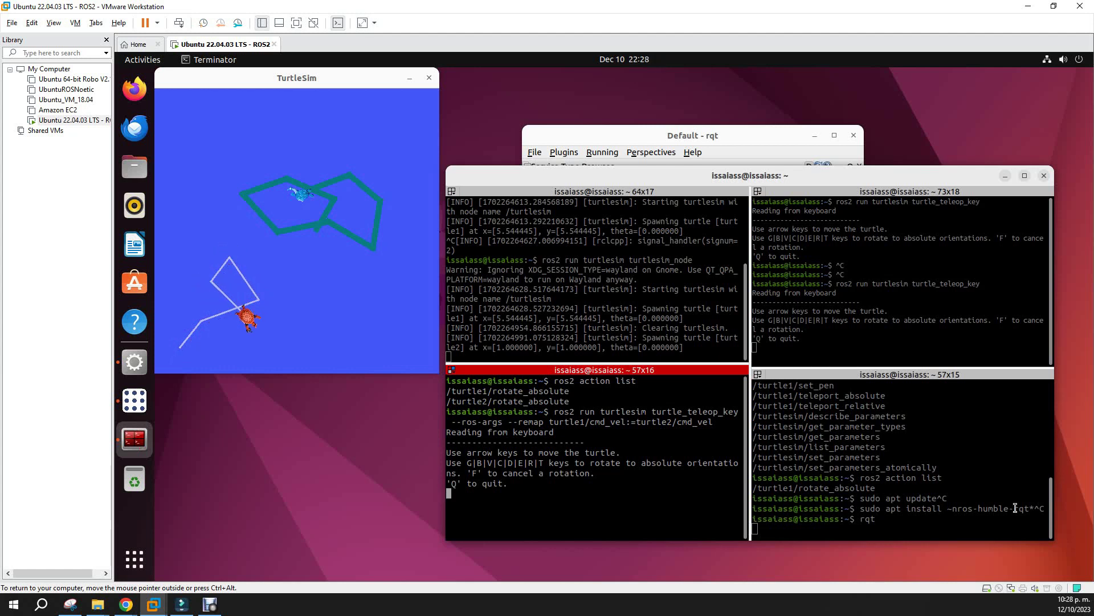
Step: Release the keyboard from the VM, then bring rqt forward and move it down-left
{"action": "key", "text": "ctrl+alt"}
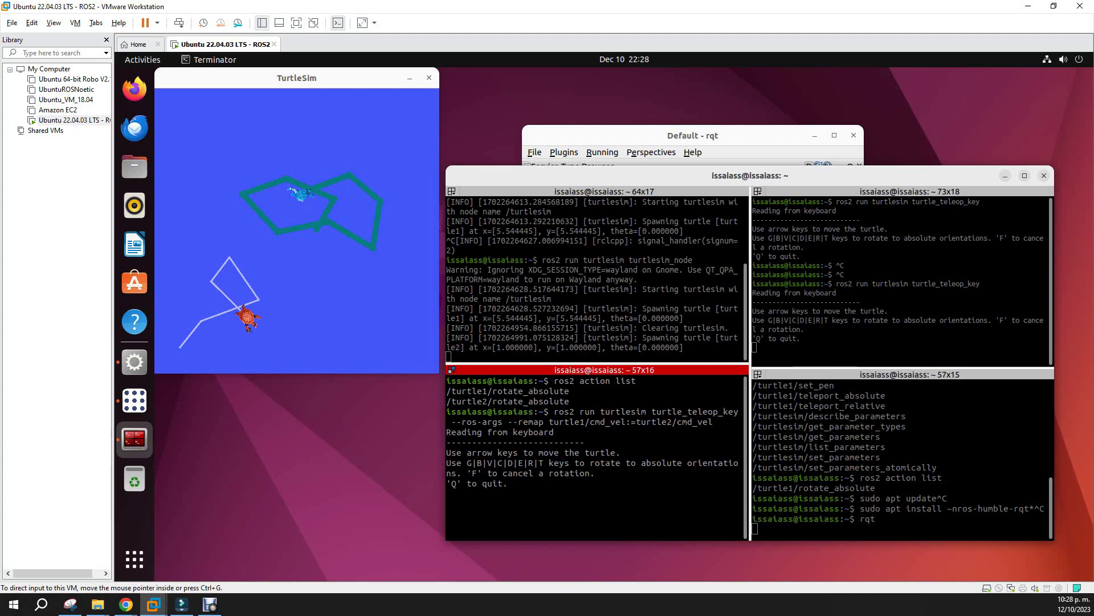
{"action": "left_click", "coordinate": [747, 135]}
{"action": "left_click_drag", "start_coordinate": [747, 139], "coordinate": [705, 163]}
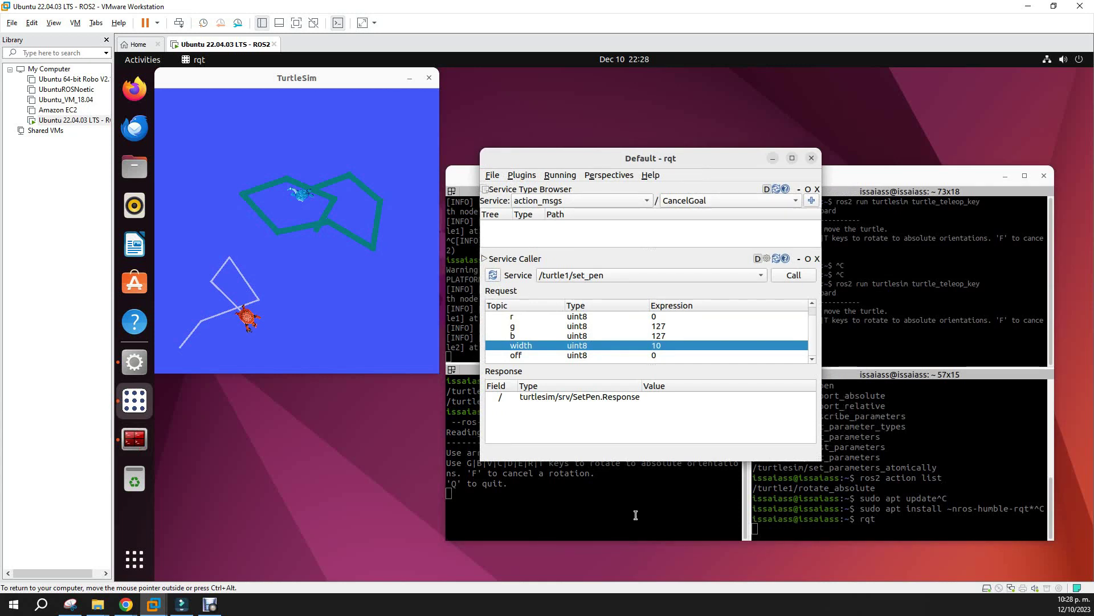
Step: Split a new pane below the teleop and type 'ros2 run rqt_graph rqt_graph'
{"action": "left_click", "coordinate": [566, 520]}
{"action": "right_click", "coordinate": [564, 472]}
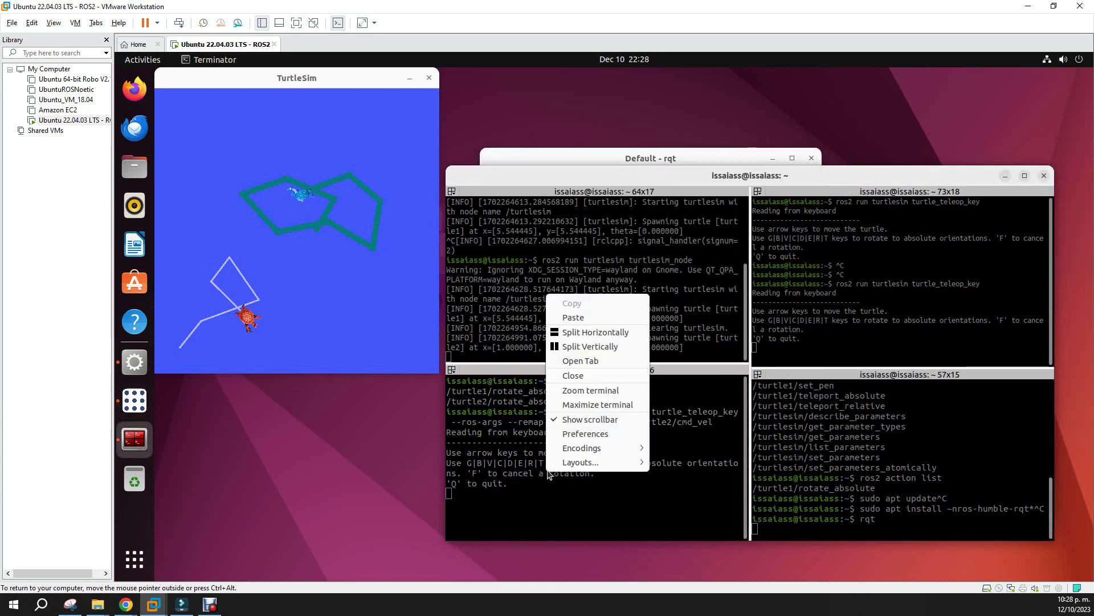
{"action": "left_click", "coordinate": [588, 332]}
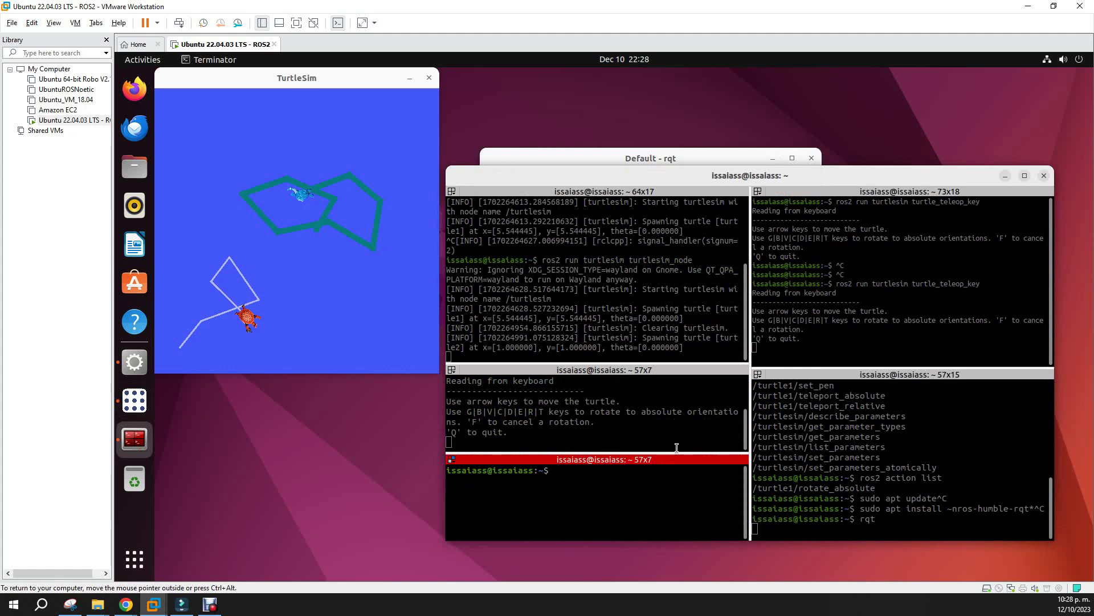
{"action": "type", "text": "ros2"}
{"action": "type", "text": "run rqt_graph "}
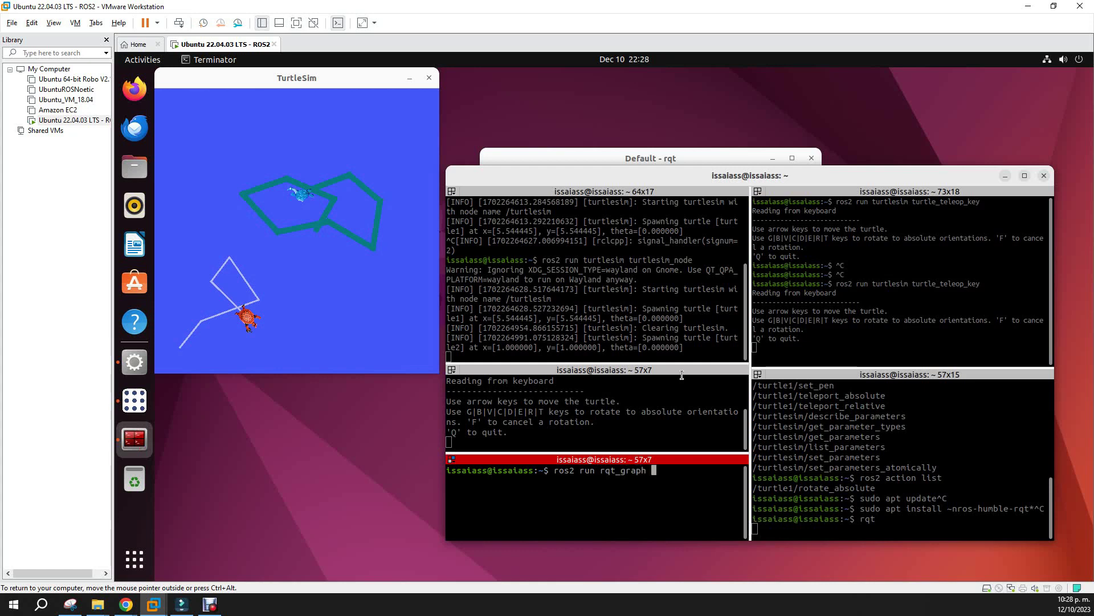
{"action": "type", "text": "rqt_graph"}
Step: Launch rqt_graph, refresh the Nodes/Topics (all) graph, and make its window taller
{"action": "key", "text": "Return"}
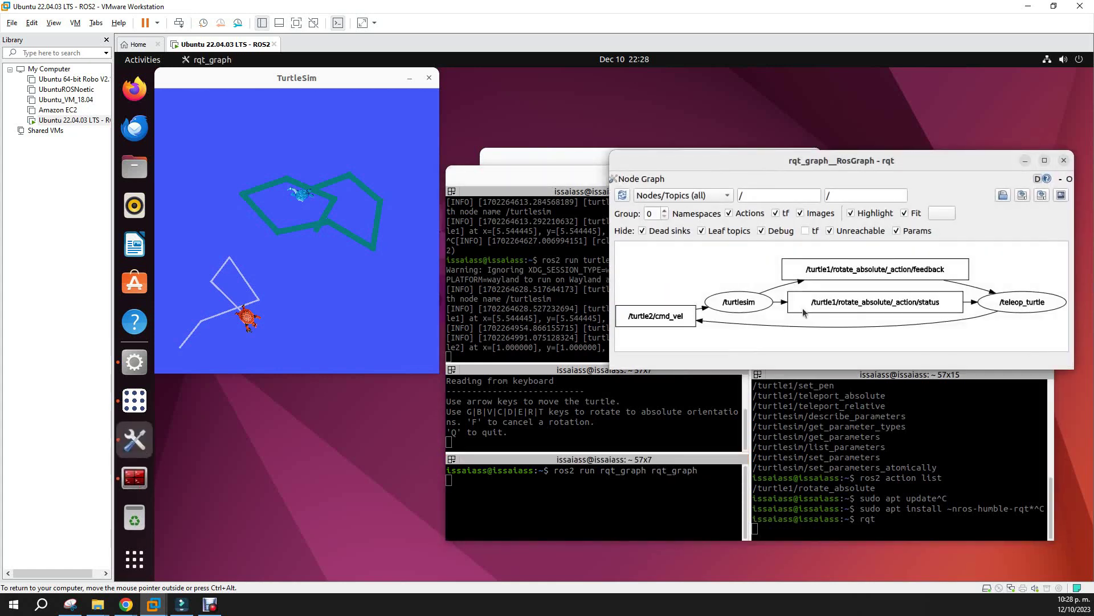
{"action": "left_click_drag", "start_coordinate": [826, 160], "coordinate": [752, 159]}
{"action": "left_click", "coordinate": [649, 195]}
{"action": "left_click", "coordinate": [641, 195]}
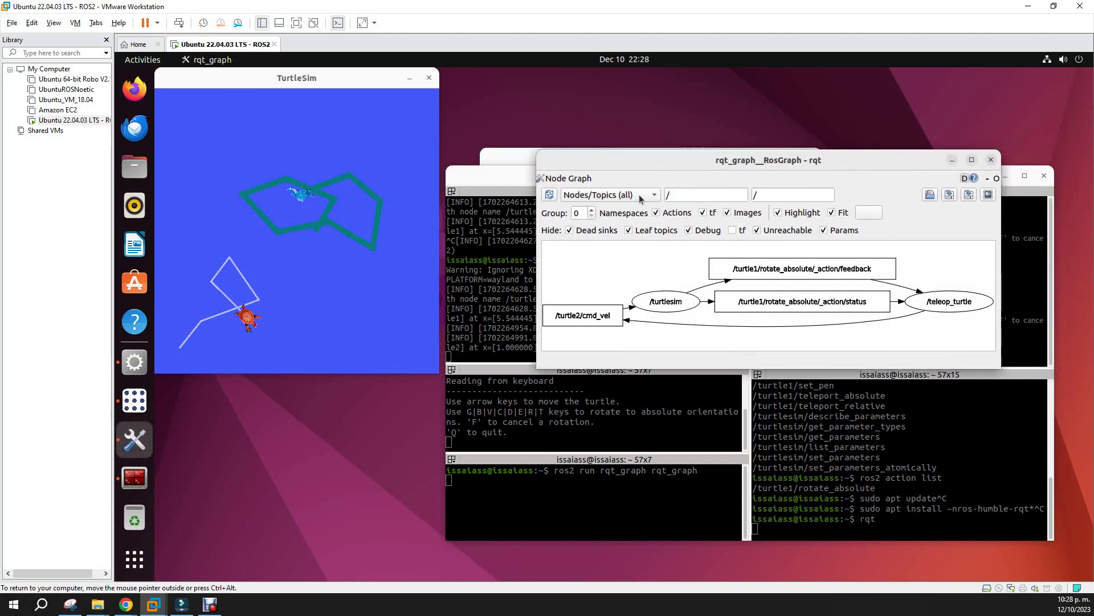
{"action": "left_click", "coordinate": [550, 197]}
{"action": "left_click_drag", "start_coordinate": [729, 368], "coordinate": [728, 447]}
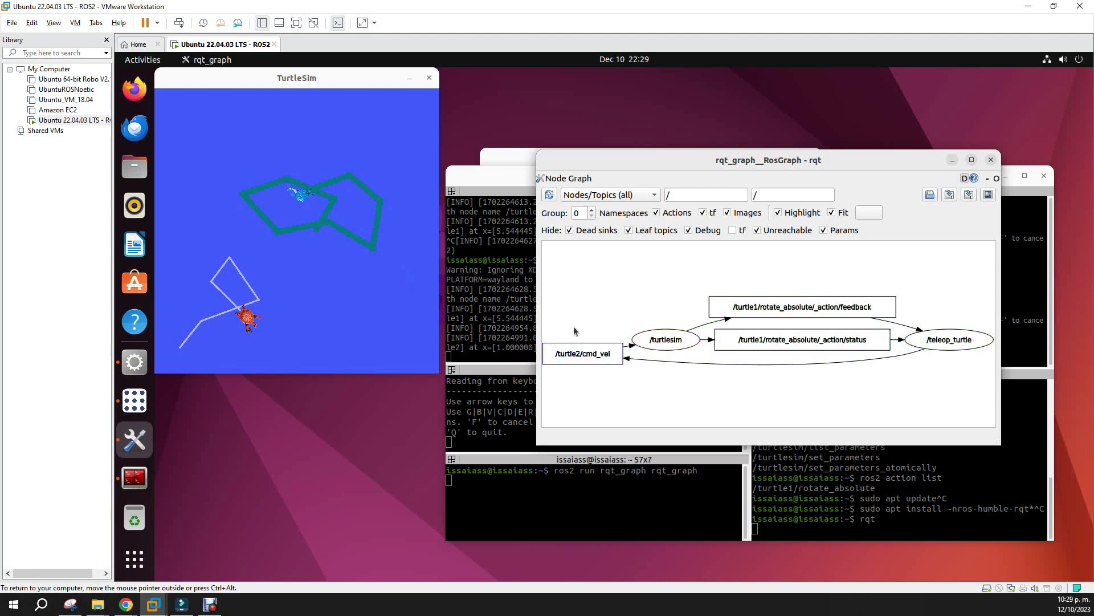
Step: Raise the namespace Group depth, then lower it back to 1 level
{"action": "left_click", "coordinate": [592, 210]}
{"action": "left_click", "coordinate": [592, 211]}
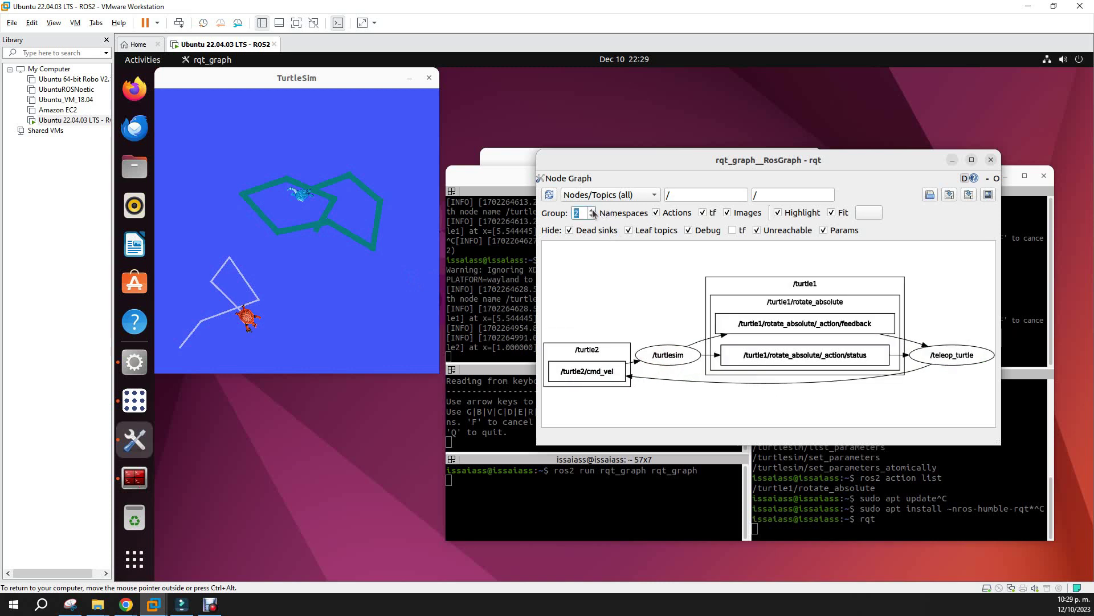
{"action": "left_click", "coordinate": [592, 210]}
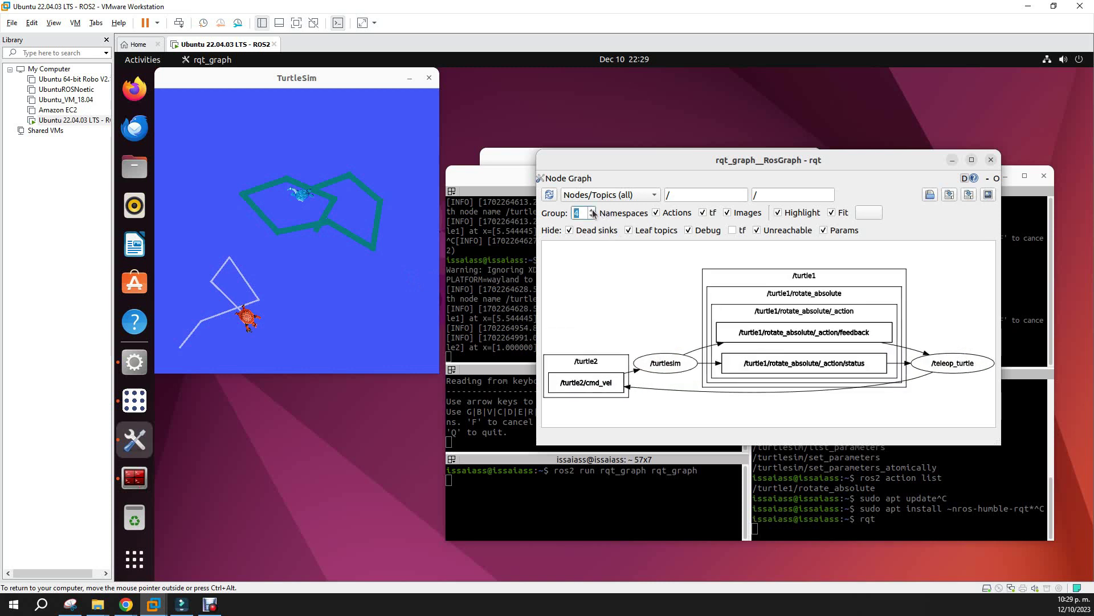
{"action": "left_click", "coordinate": [593, 216]}
{"action": "left_click", "coordinate": [593, 216]}
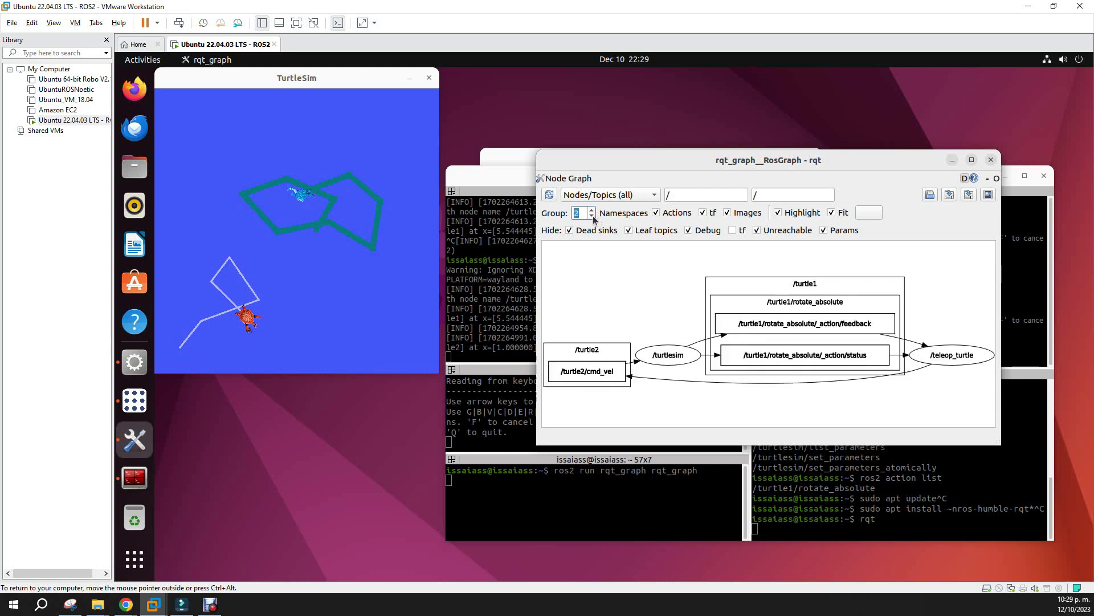
{"action": "left_click", "coordinate": [593, 216]}
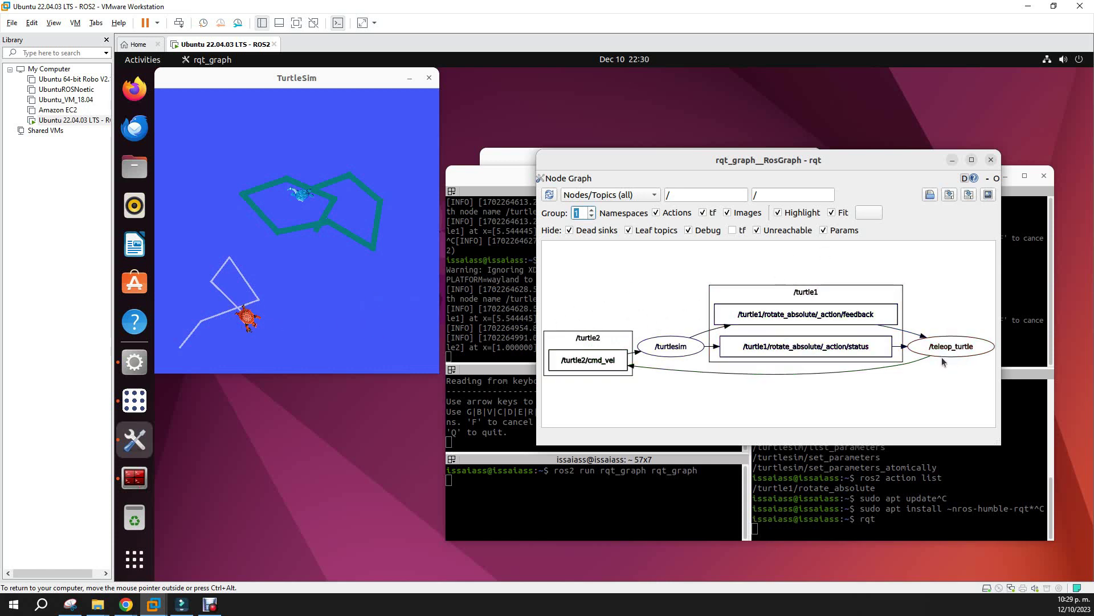
Step: Interrupt rqt_graph in the bottom-left Terminator pane to return it to an idle prompt, then release the VM
{"action": "left_click", "coordinate": [628, 496]}
{"action": "key", "text": "ctrl+c"}
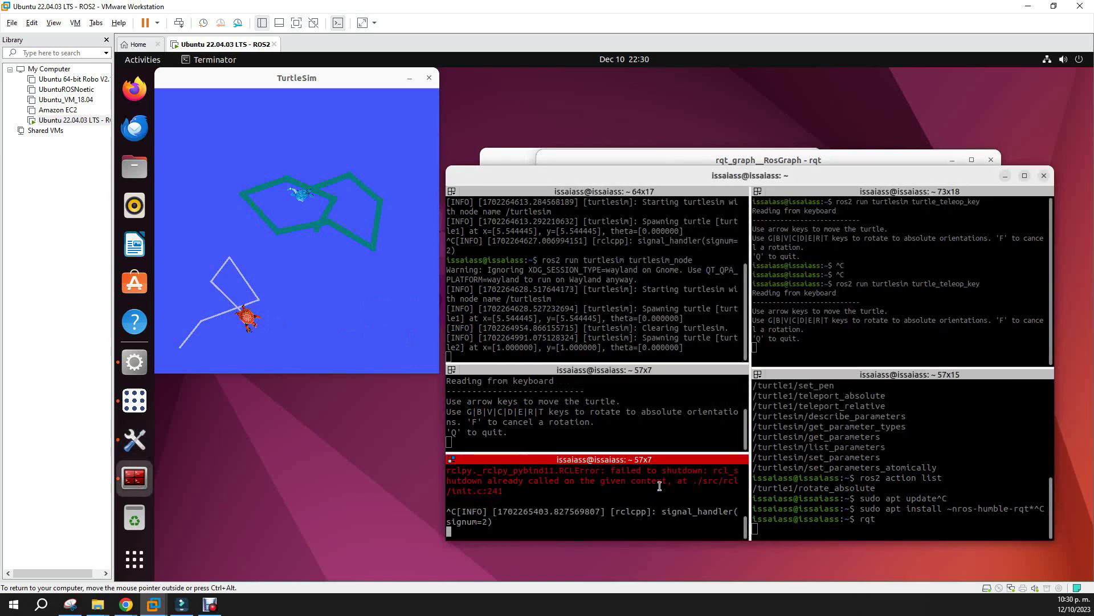
{"action": "key", "text": "ctrl+c"}
{"action": "key", "text": "ctrl+c"}
{"action": "key", "text": "ctrl+alt"}
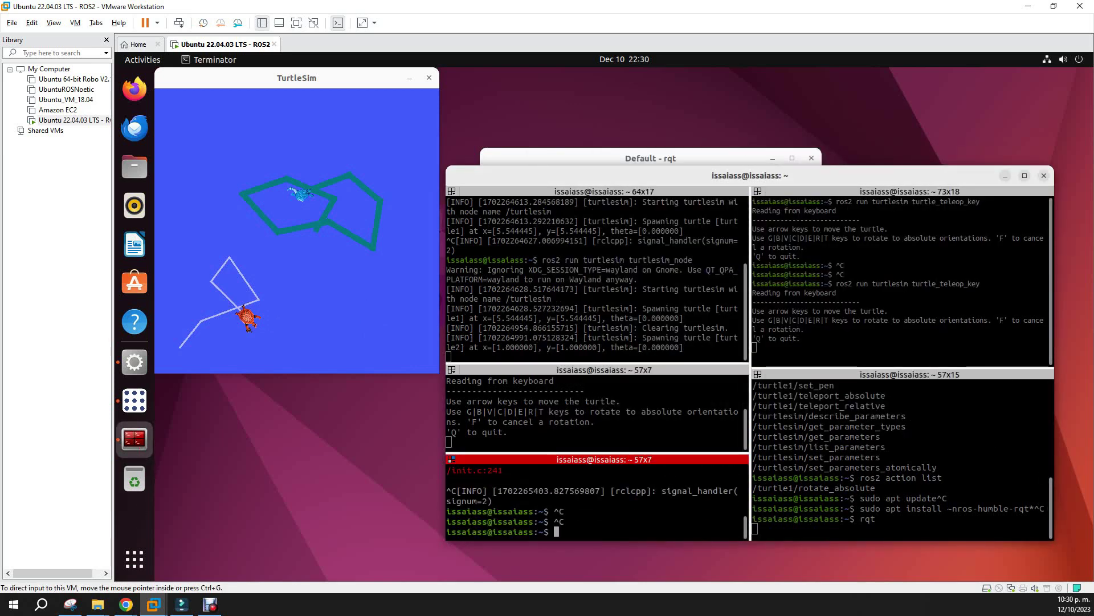